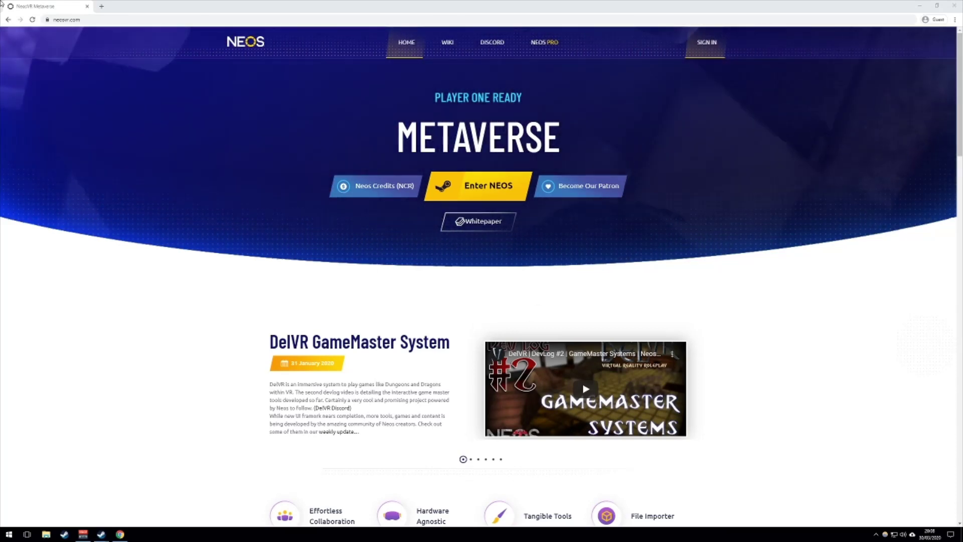
- Search 'obs', open obsproject.com and download the OBS Studio installer for Windows
left_click(100, 9)
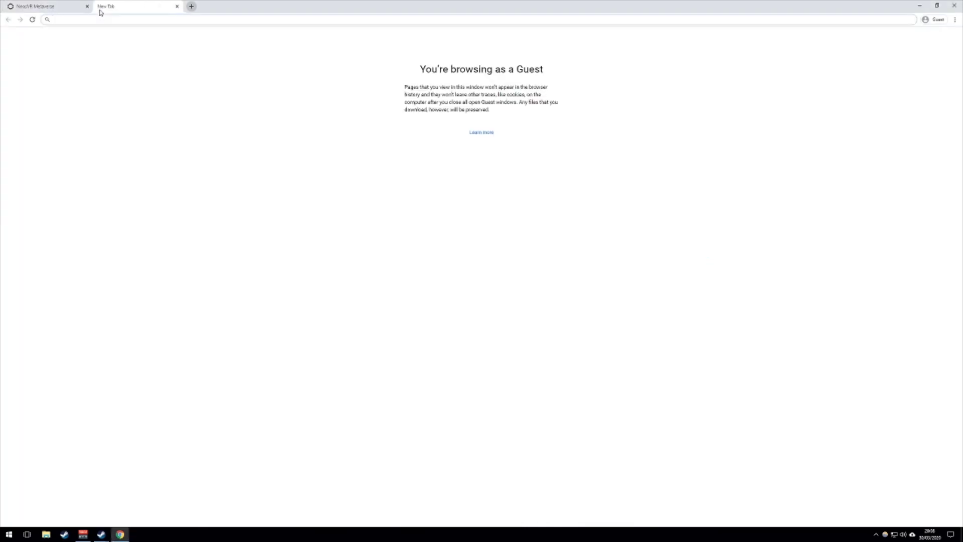
type("open")
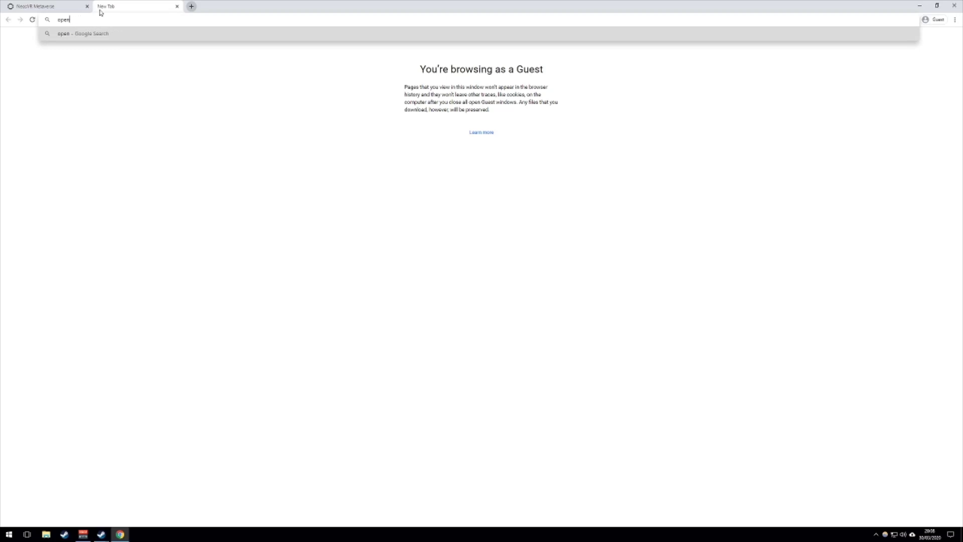
key("Return")
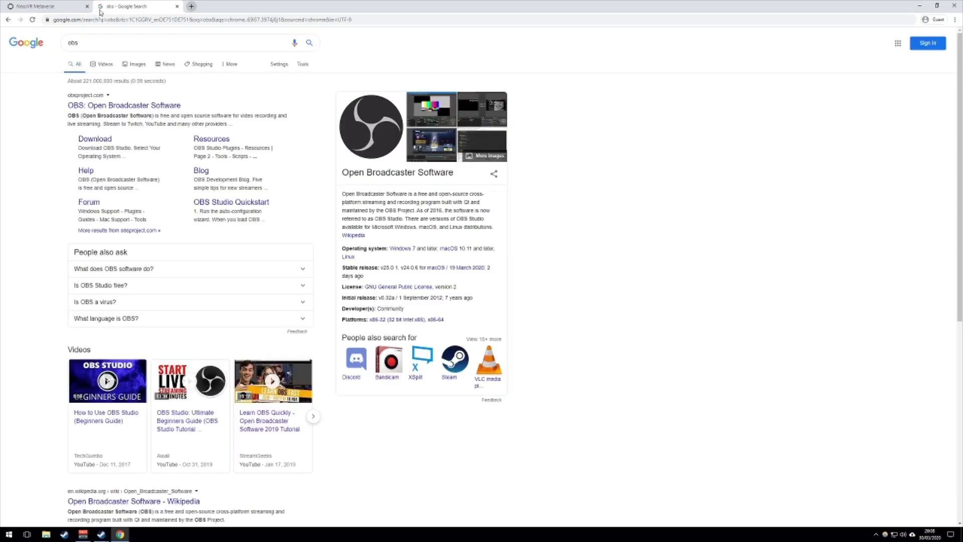
left_click(153, 108)
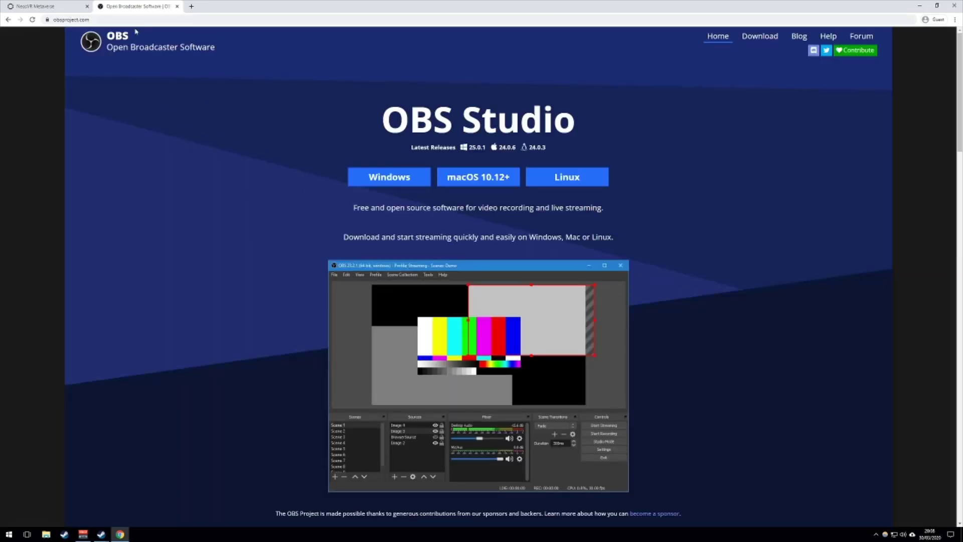
left_click(391, 178)
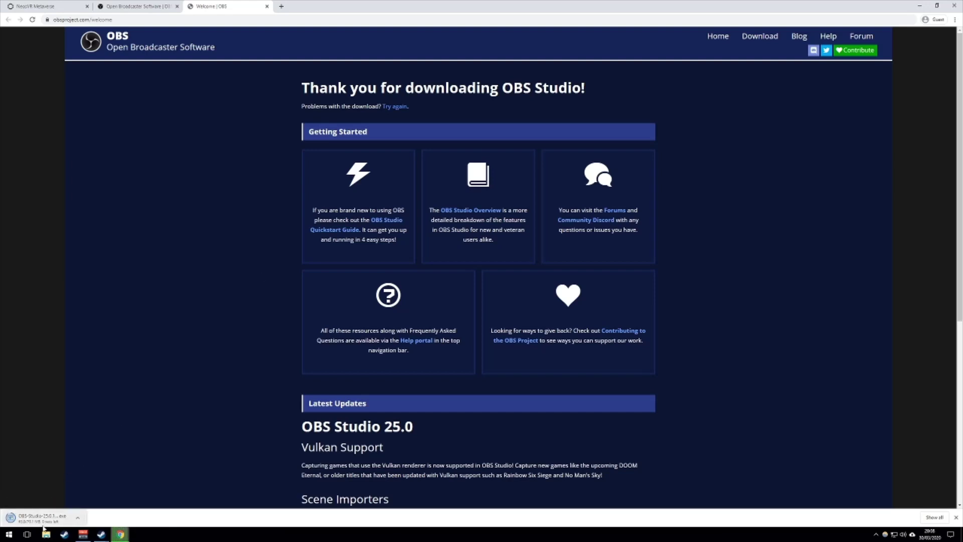
middle_click(232, 5)
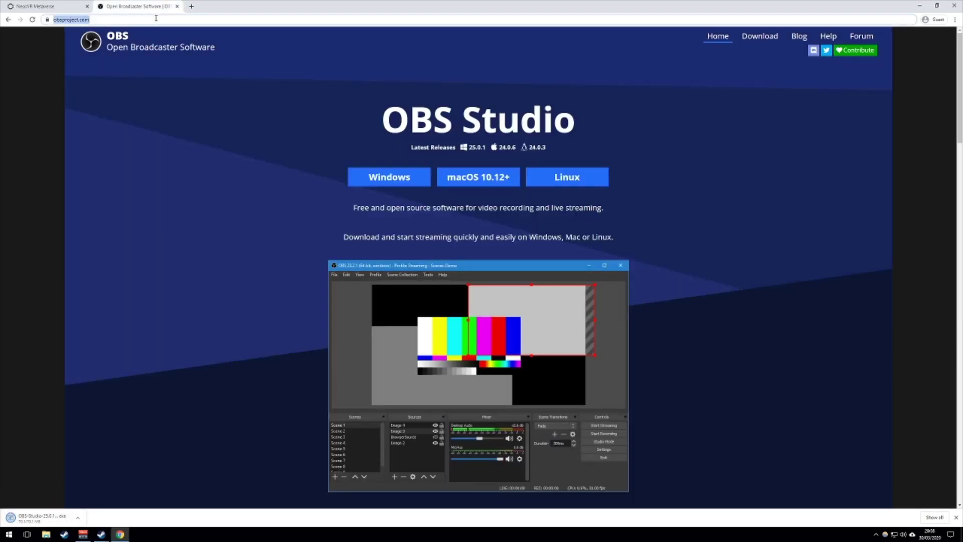
- Search obs-websocket, download the 4.7.0 Windows installer from GitHub, and close that tab
type("obs-websocket/releases/tag/4.7.0")
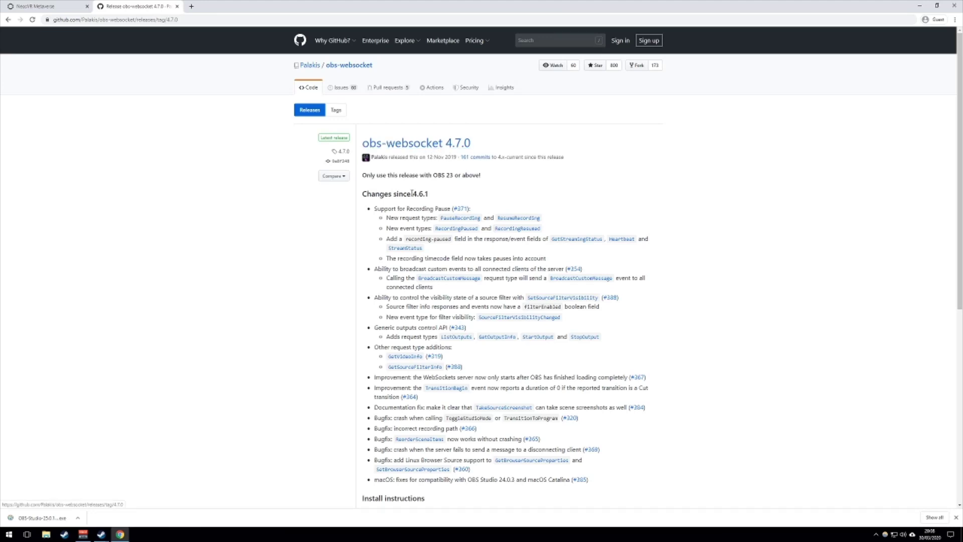
scroll(412, 193, "down", 7)
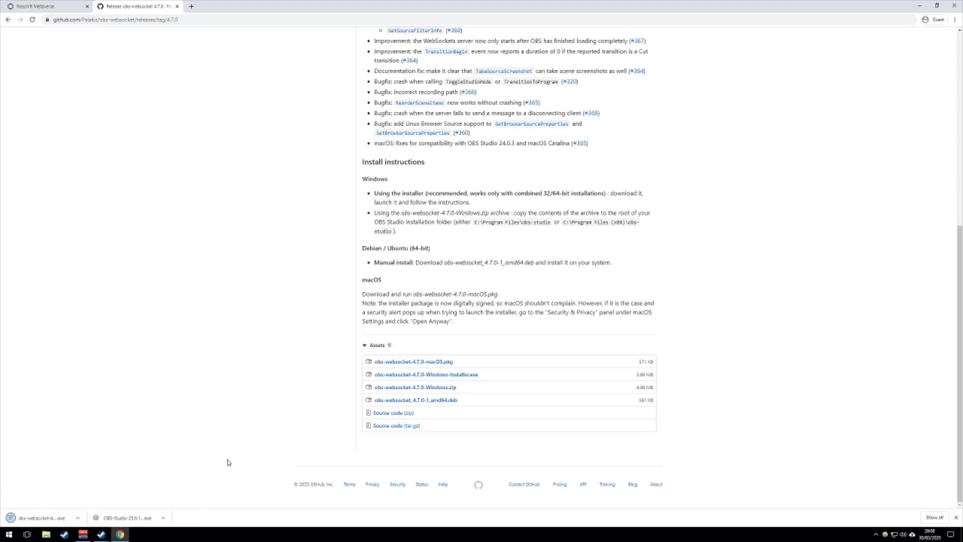
middle_click(125, 3)
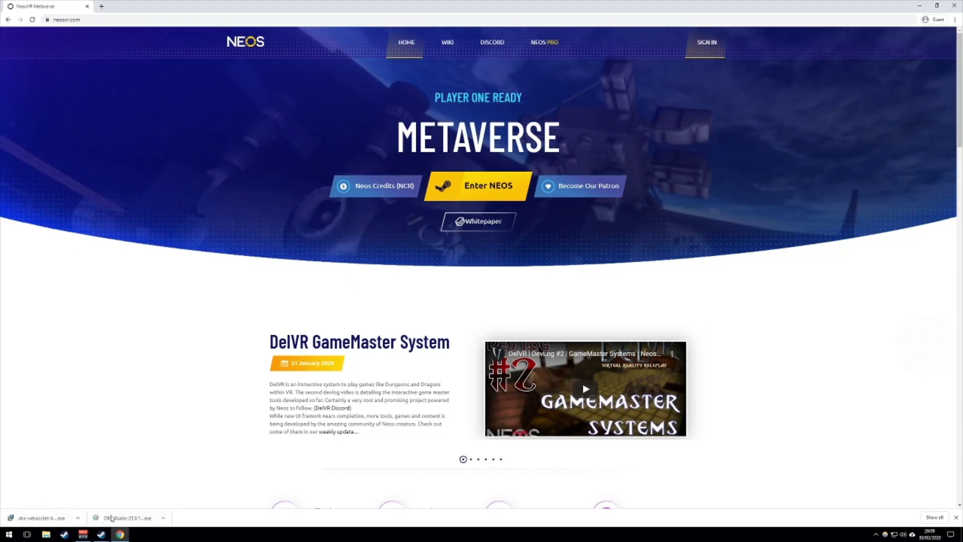
left_click(161, 517)
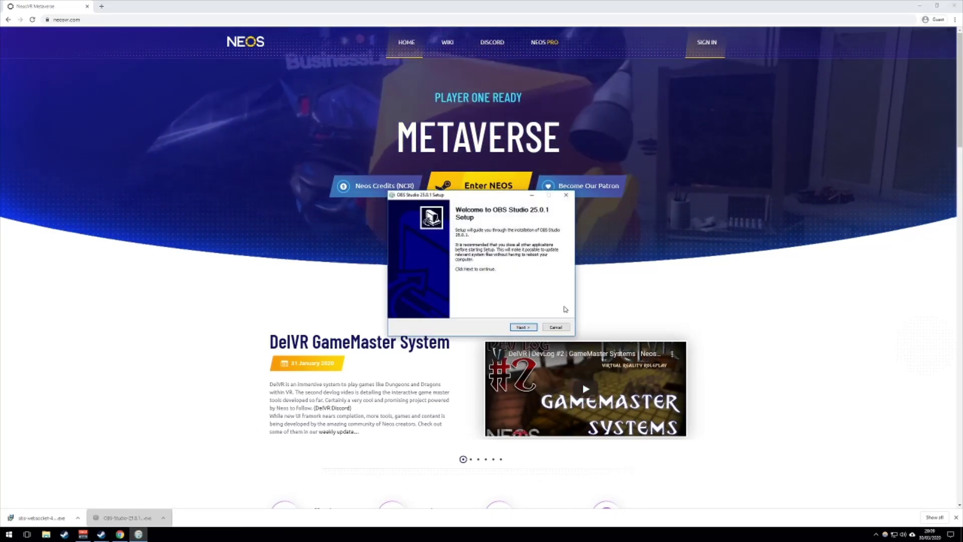
left_click(512, 327)
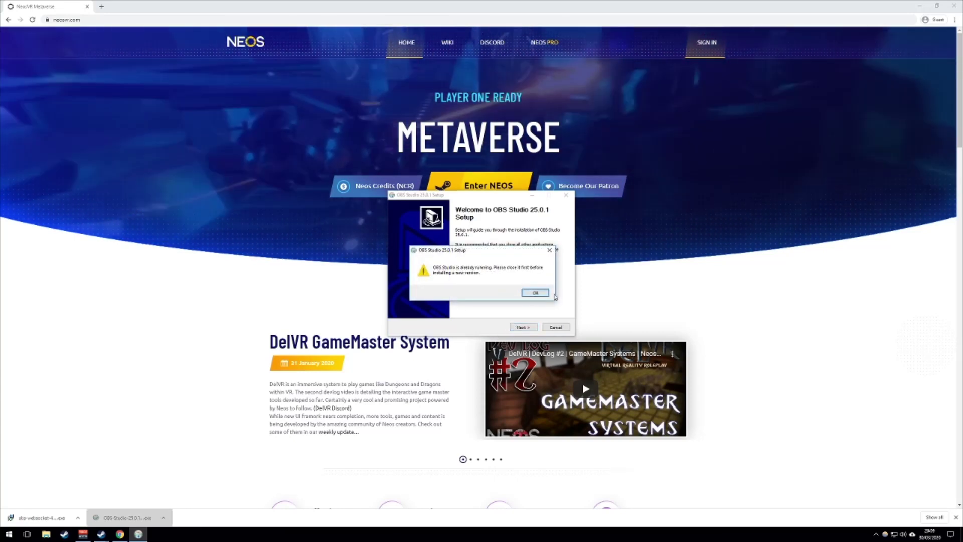
left_click(541, 293)
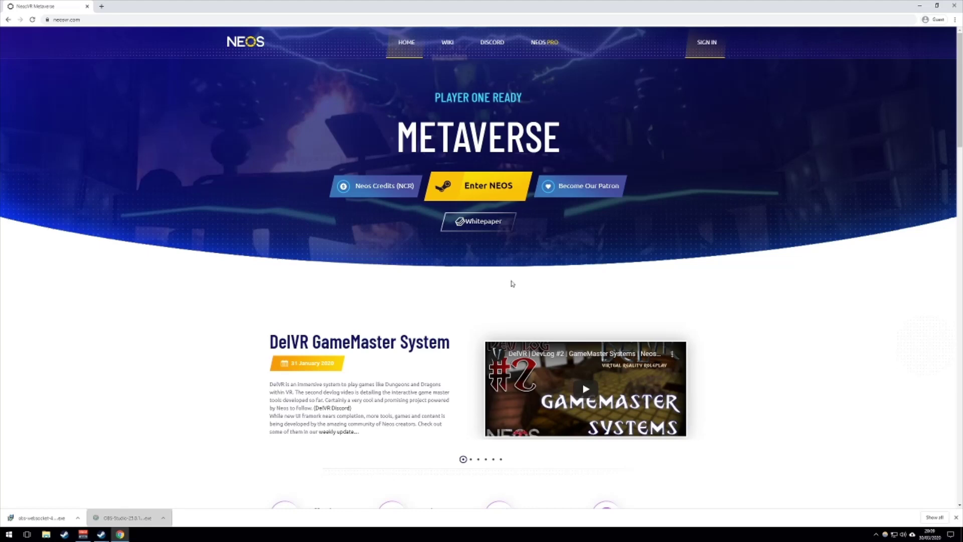
left_click(44, 517)
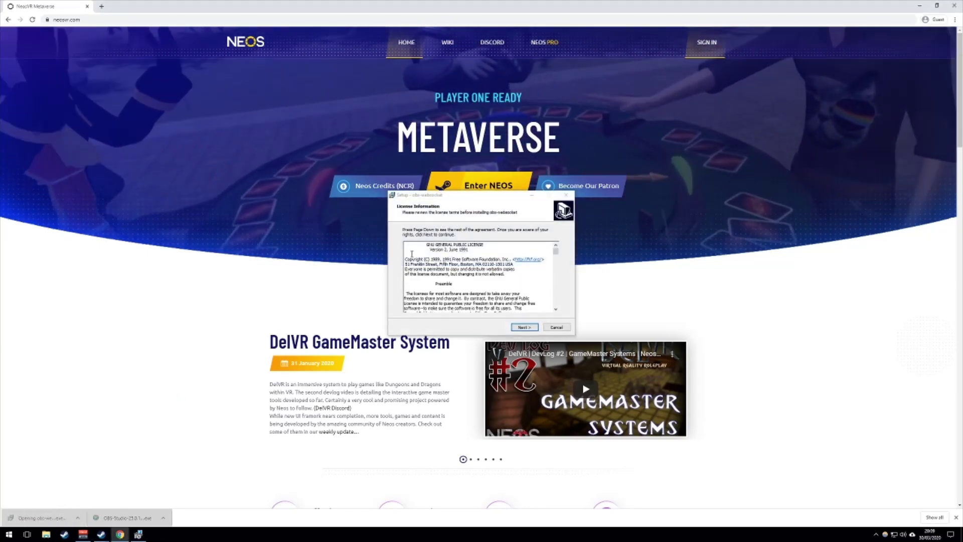
left_click(524, 327)
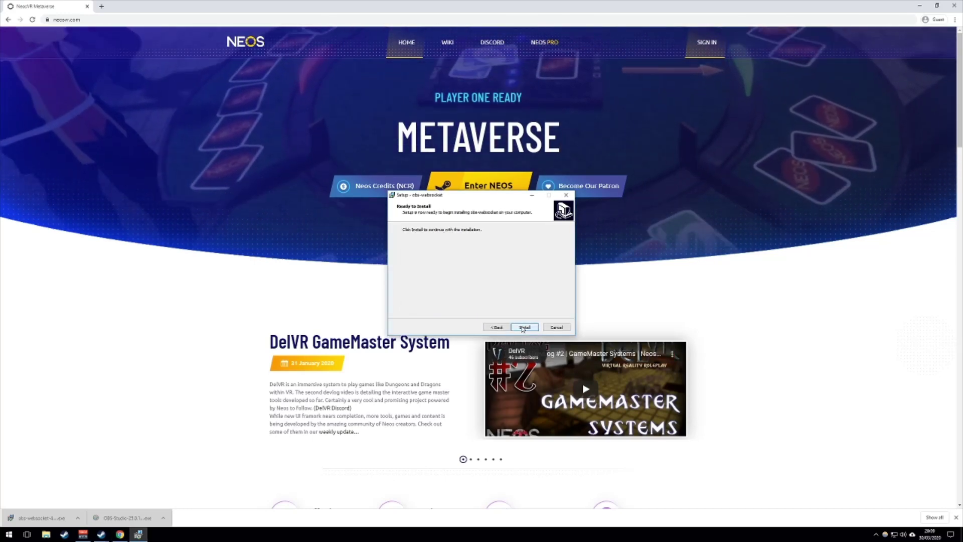
left_click(524, 327)
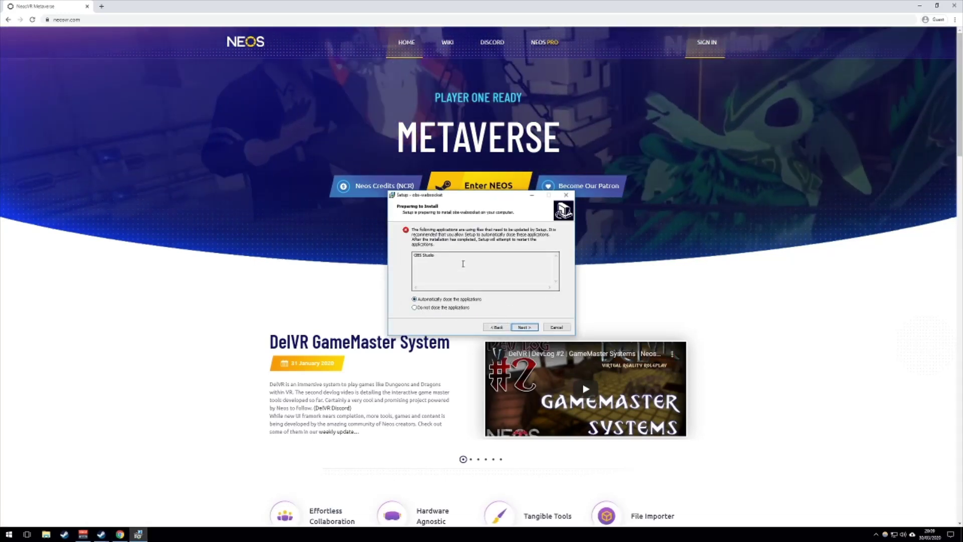
left_click(556, 327)
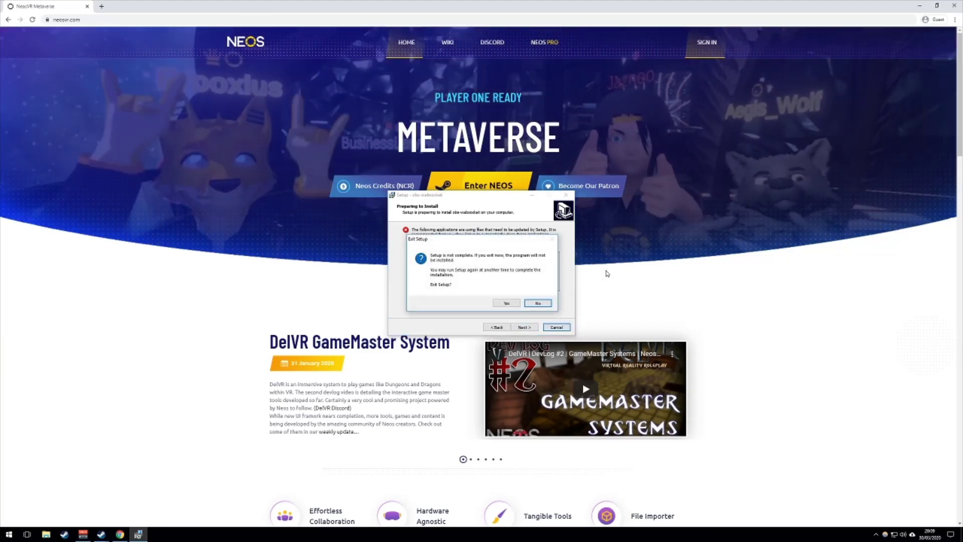
left_click(506, 303)
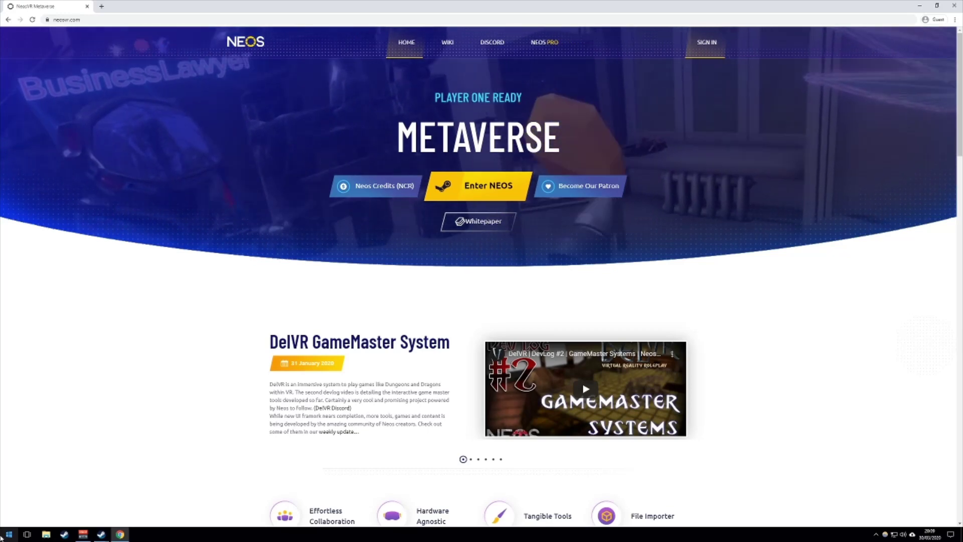
- Launch OBS Studio (64bit) by searching 'obs' in the Classic Shell Start menu
left_click(7, 535)
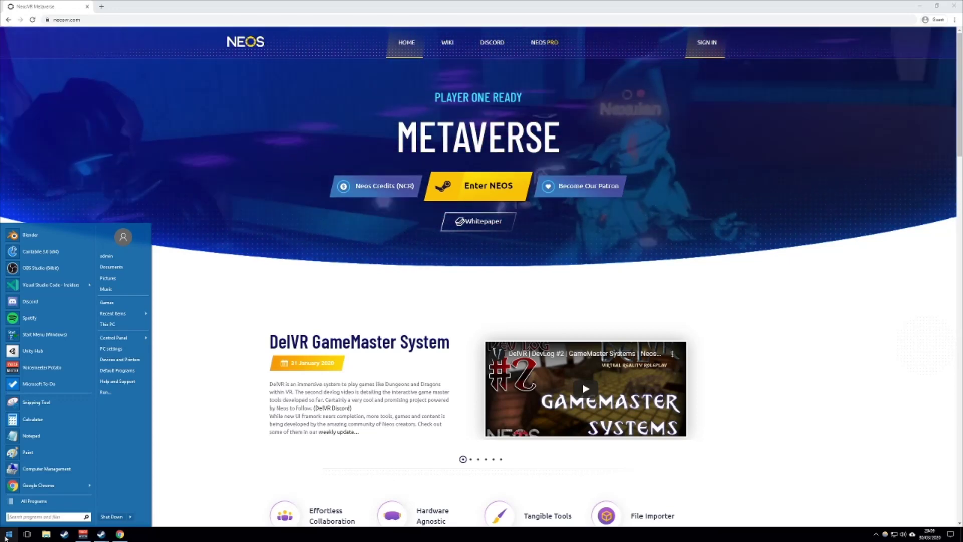
left_click(6, 536)
right_click(6, 535)
key("Escape")
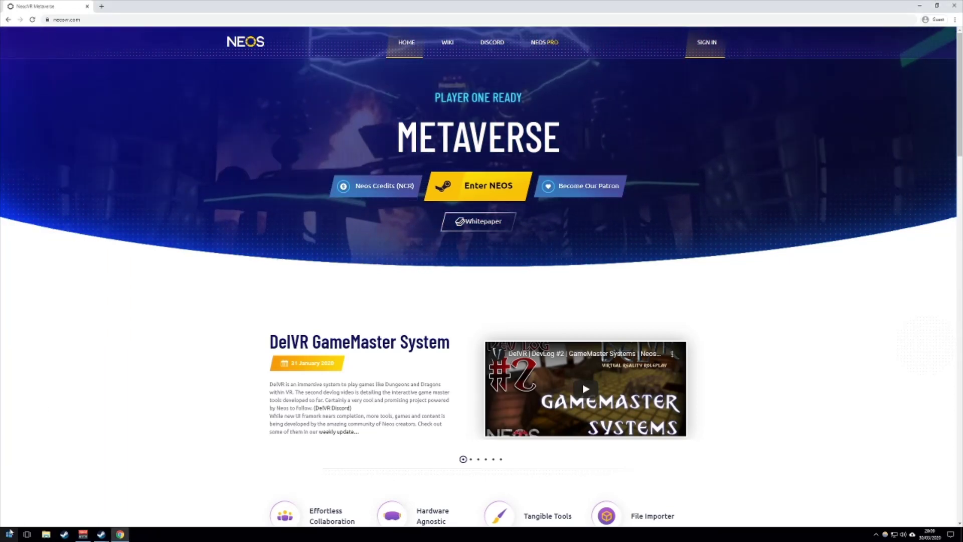
left_click(13, 535)
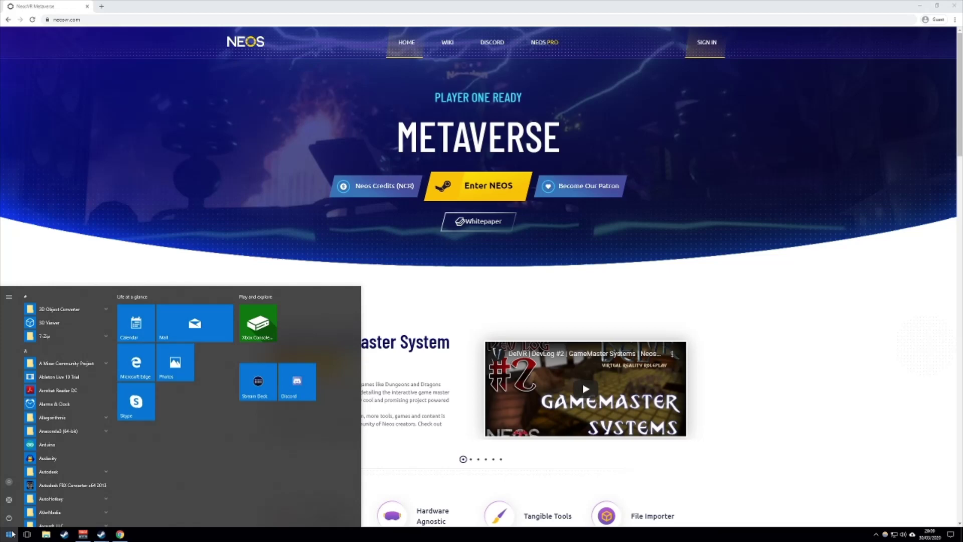
left_click(13, 534)
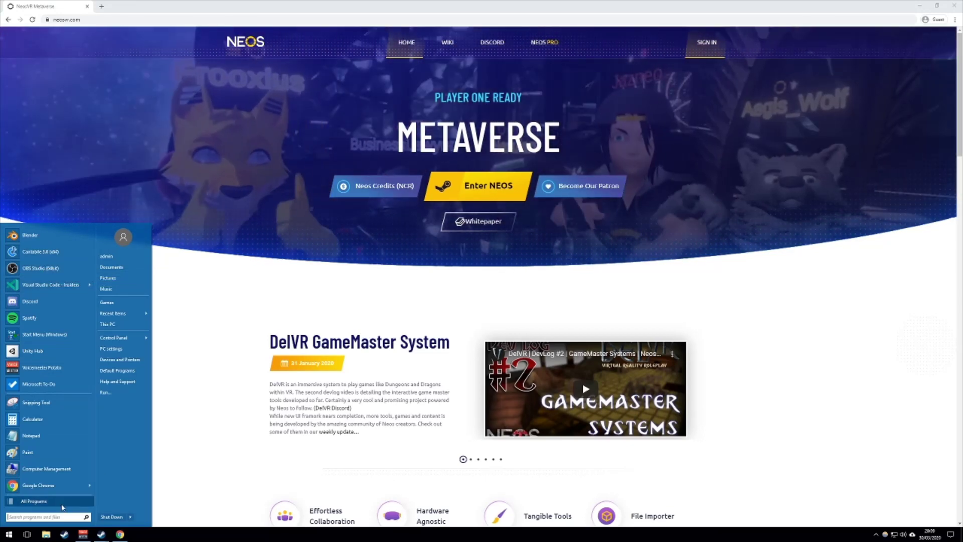
type("bs")
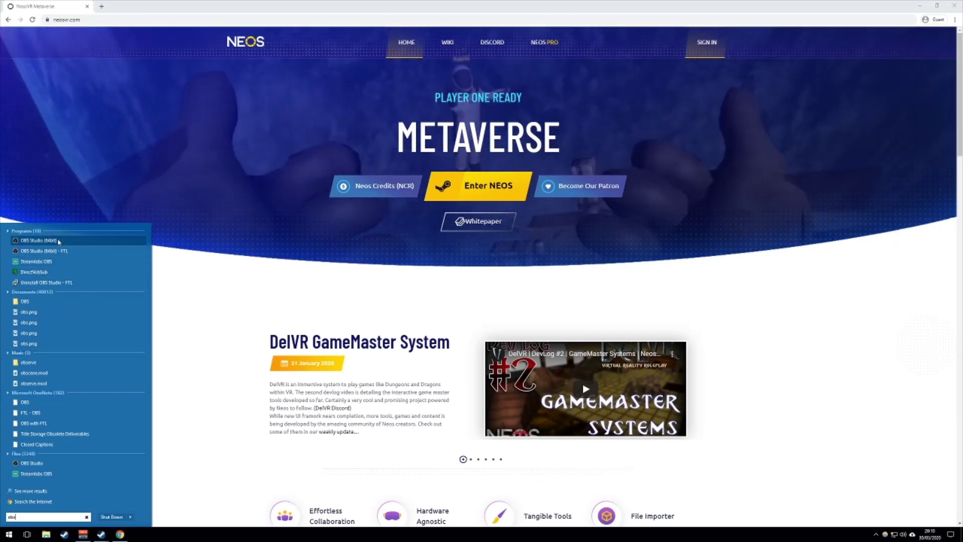
left_click(223, 354)
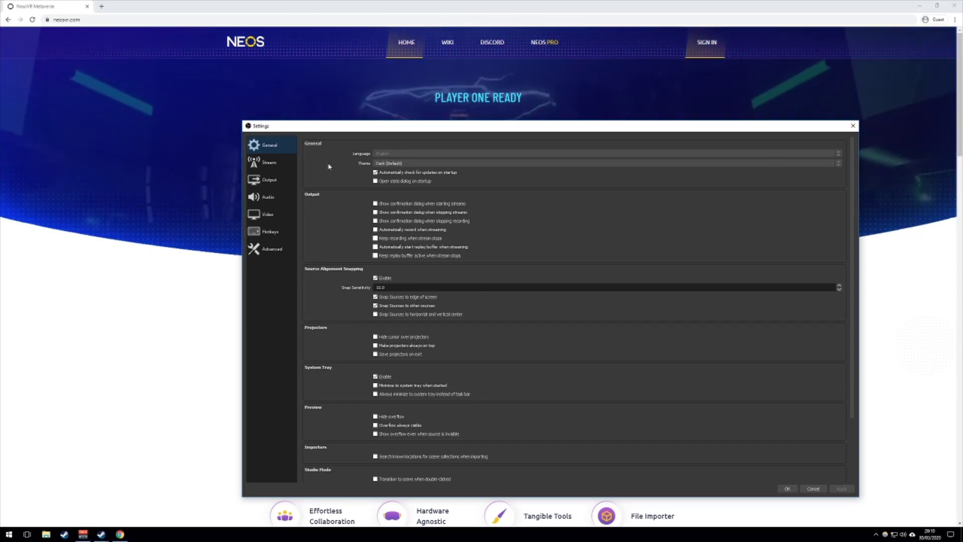
- Show the Output page of the OBS Settings dialog
left_click(264, 179)
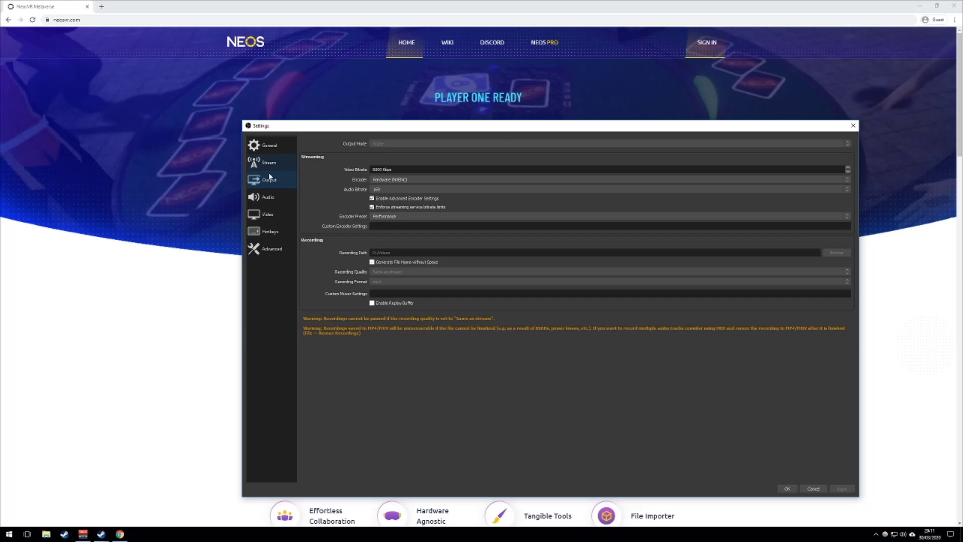
- Look at the Video and Output pages, then open the Audio settings page
left_click(269, 214)
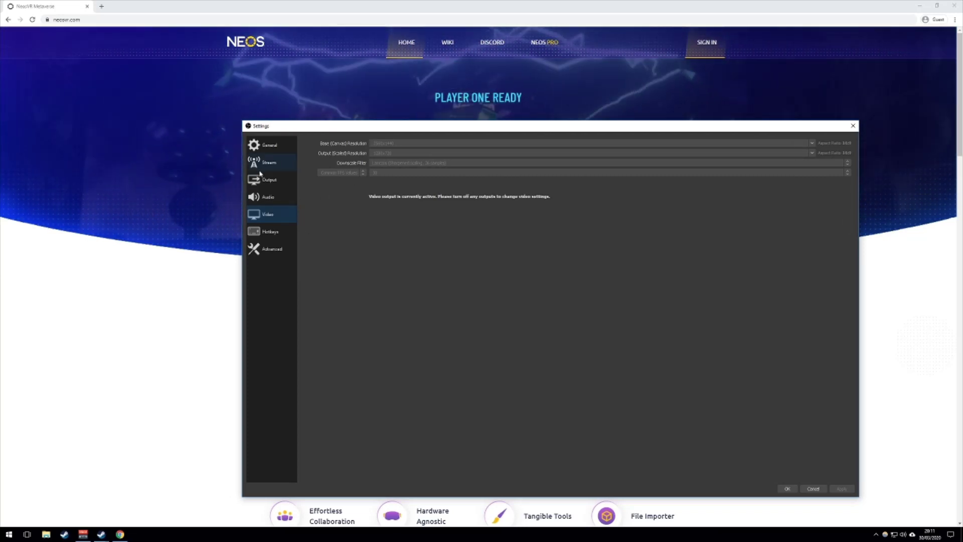
left_click(271, 179)
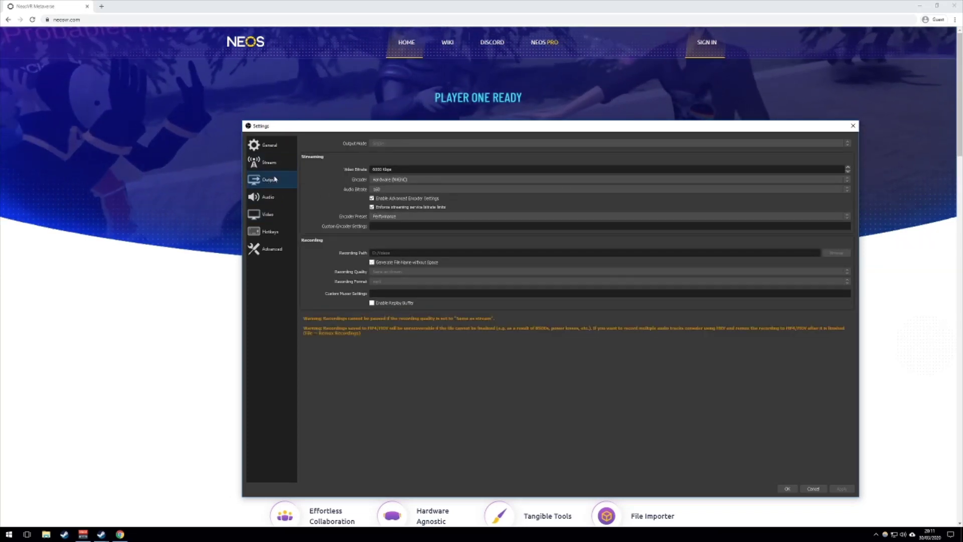
left_click(272, 198)
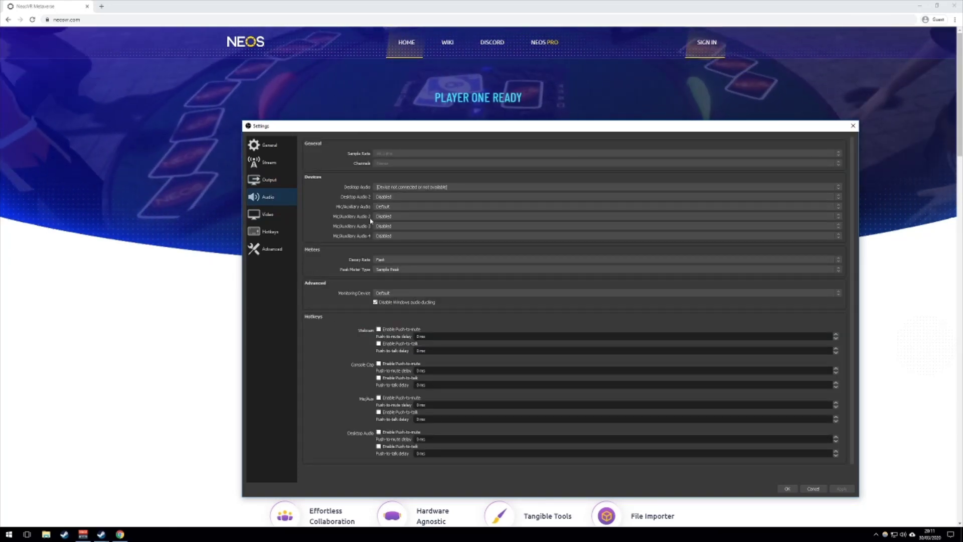
- Try VoiceMeeter Output for Mic/Auxiliary Audio 3, then set it back to Disabled
left_click(423, 226)
left_click(423, 226)
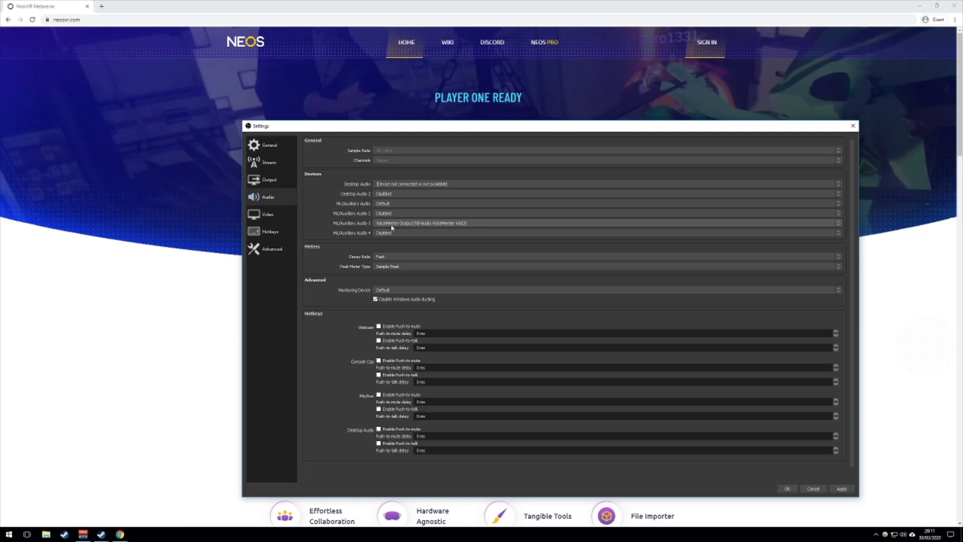
left_click(392, 223)
left_click(445, 224)
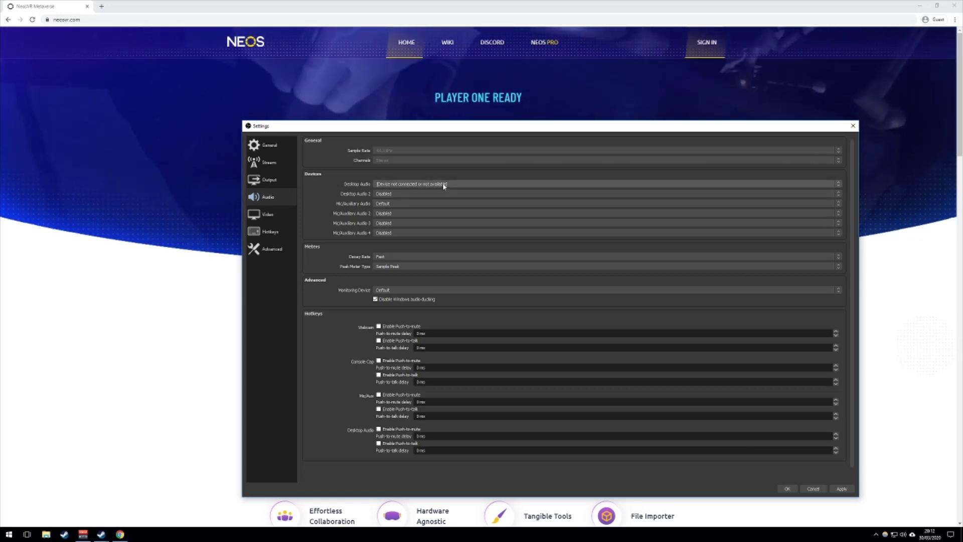
- Leave the Desktop Audio device unchanged and return to the General settings page
left_click(443, 185)
left_click(444, 185)
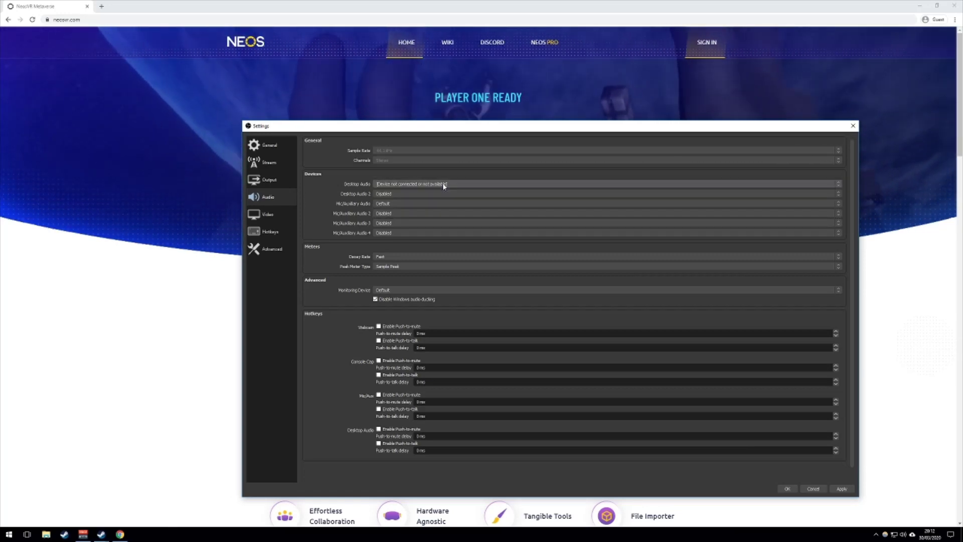
left_click(444, 186)
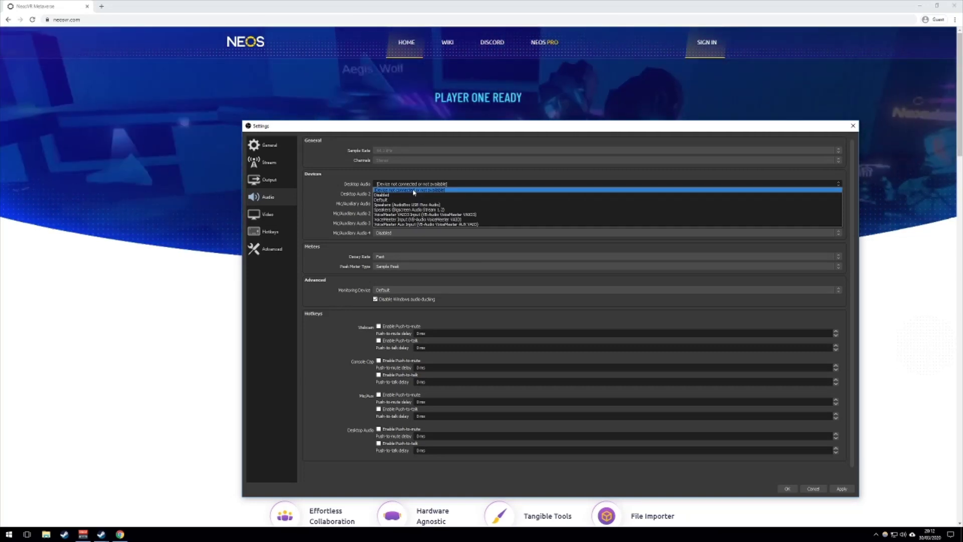
left_click(414, 191)
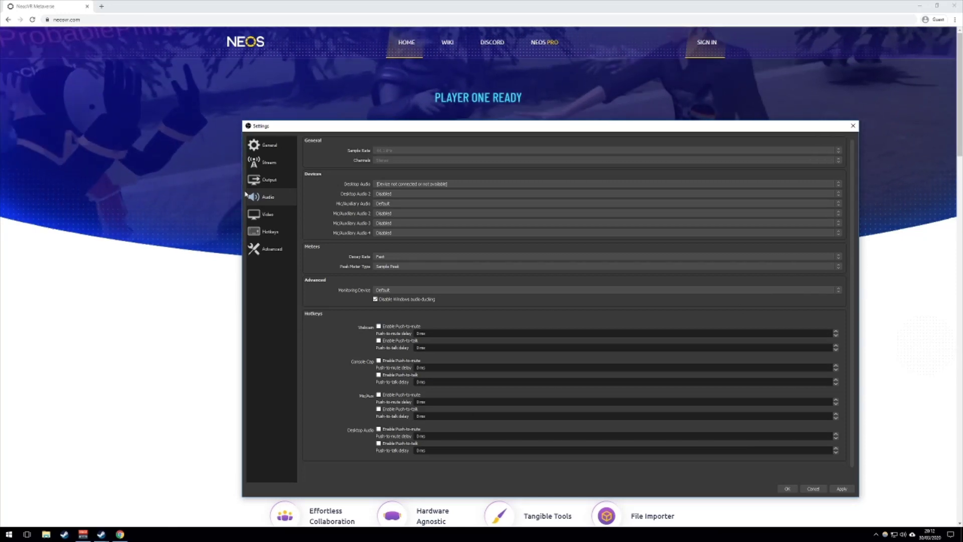
left_click(259, 145)
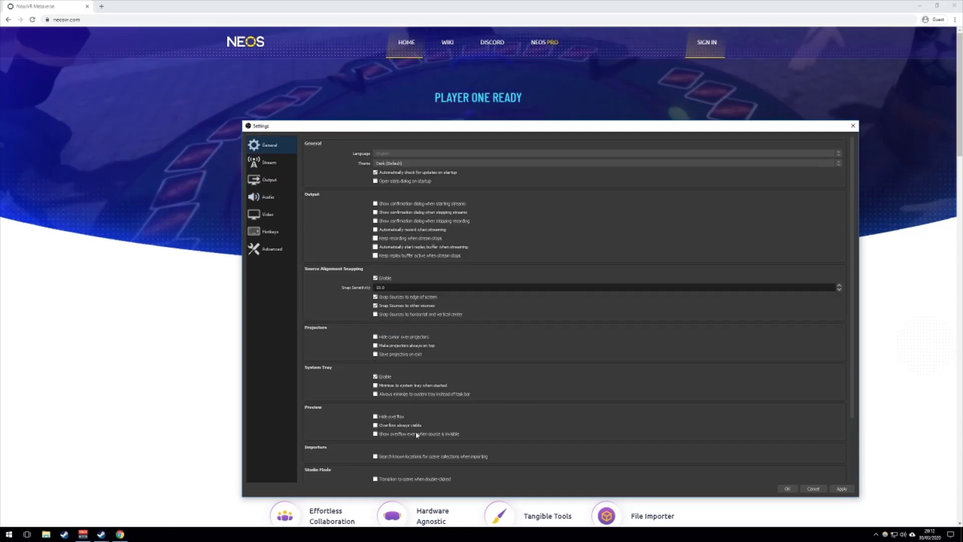
- Browse the Stream, Advanced, Video, Audio and Output settings pages
left_click(273, 169)
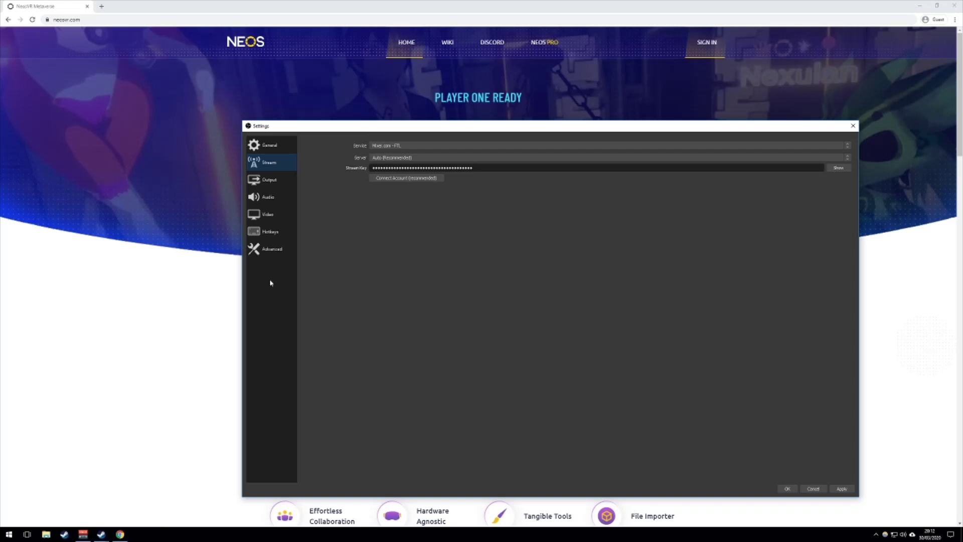
left_click(272, 252)
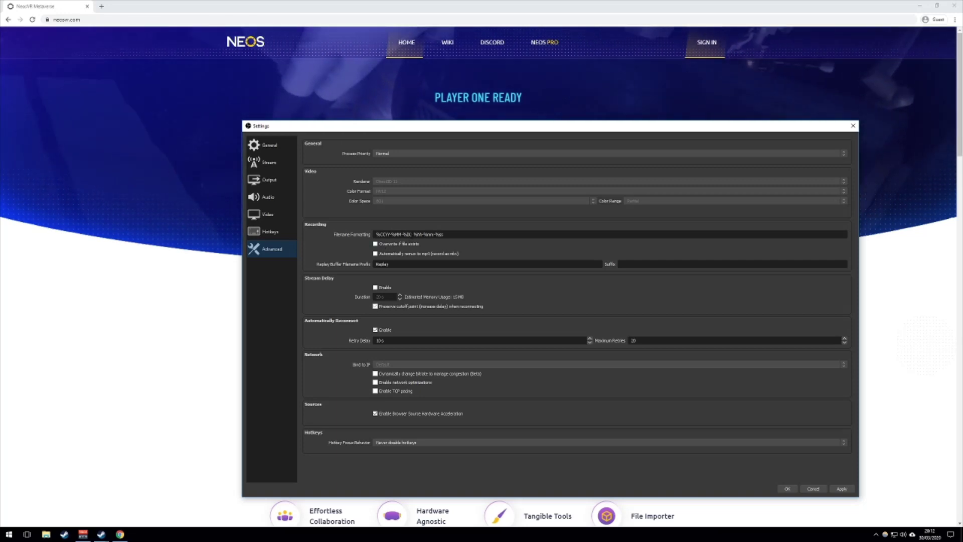
mouse_move(410, 235)
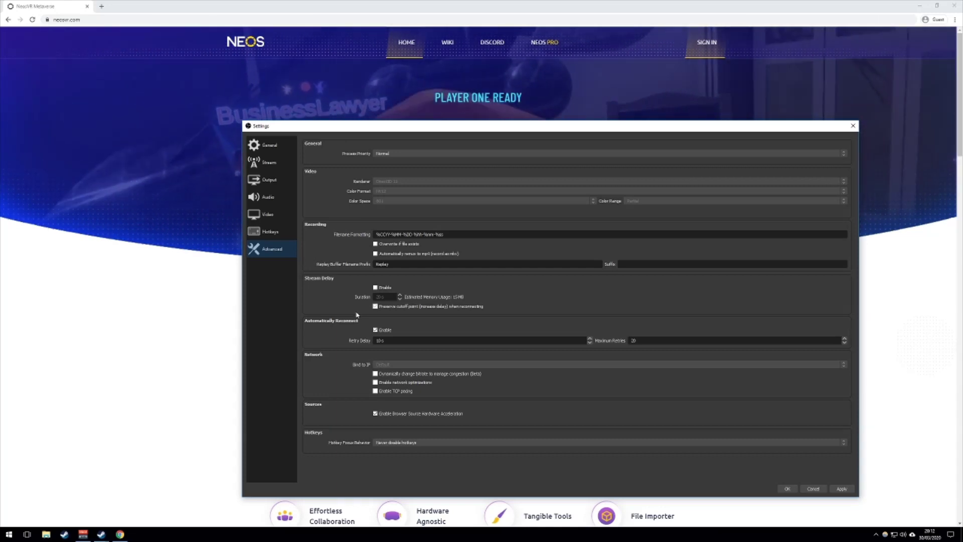
left_click(265, 216)
left_click(268, 199)
left_click(268, 181)
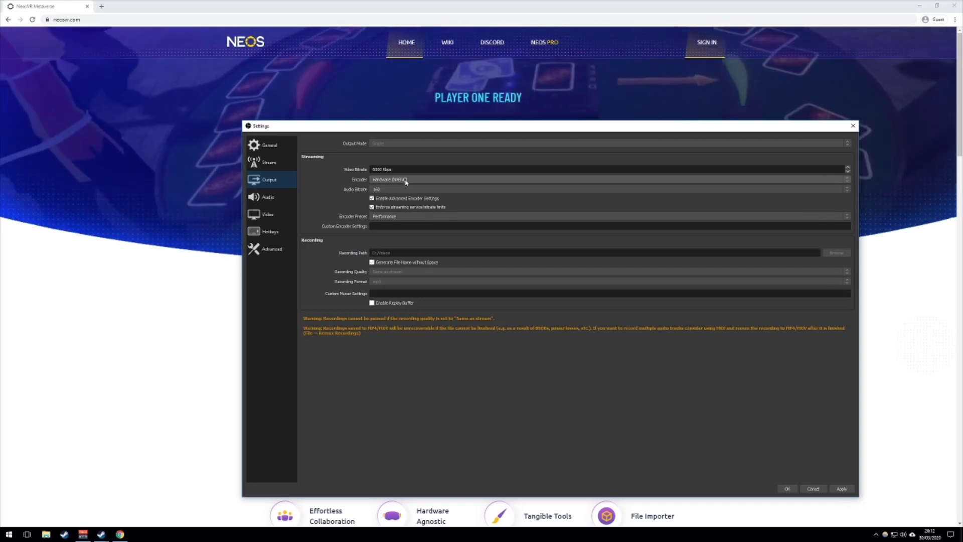
- Keep the current encoder, then apply the settings and close Settings with OK
left_click(406, 179)
left_click(406, 182)
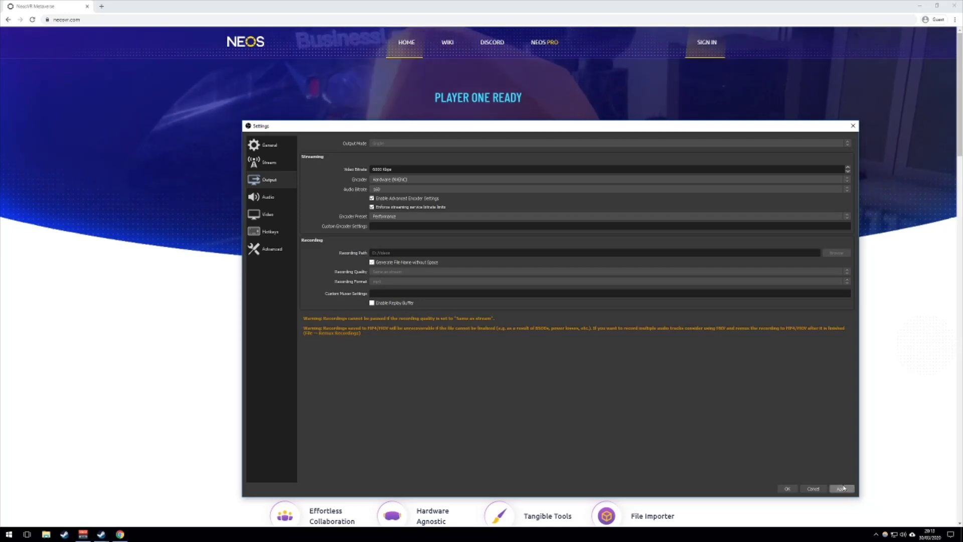
left_click(843, 488)
left_click(787, 489)
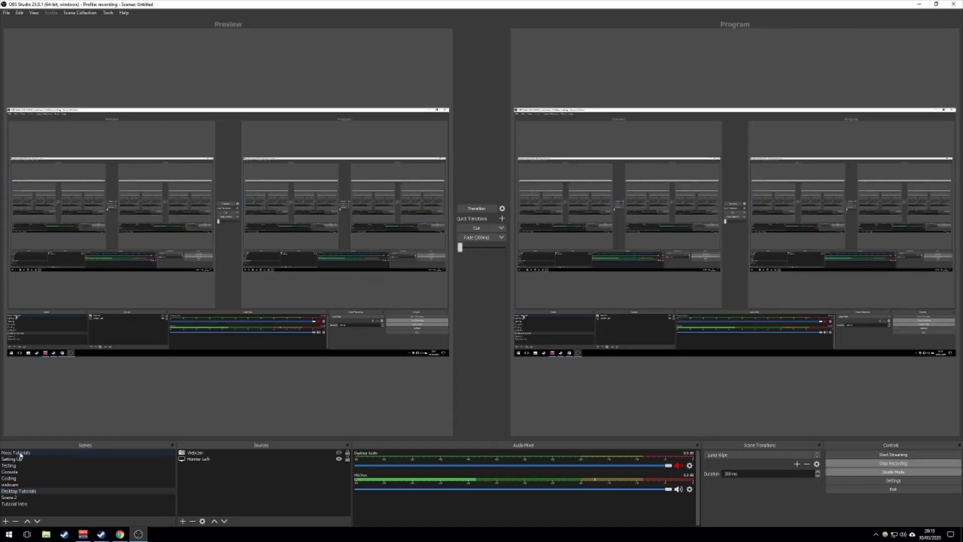
- Rename the Neos Tutorials scene's neos source to 'Neos'
left_click(26, 452)
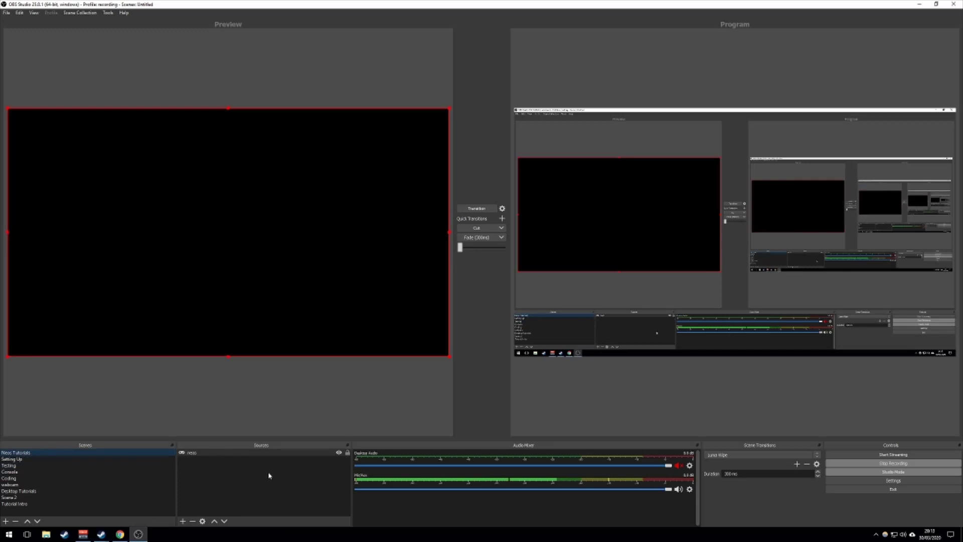
right_click(205, 455)
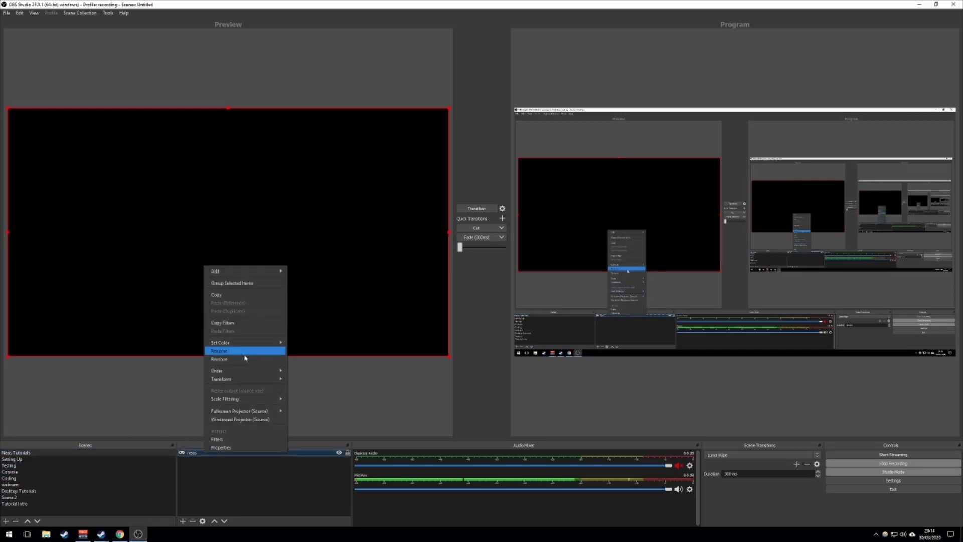
left_click(221, 351)
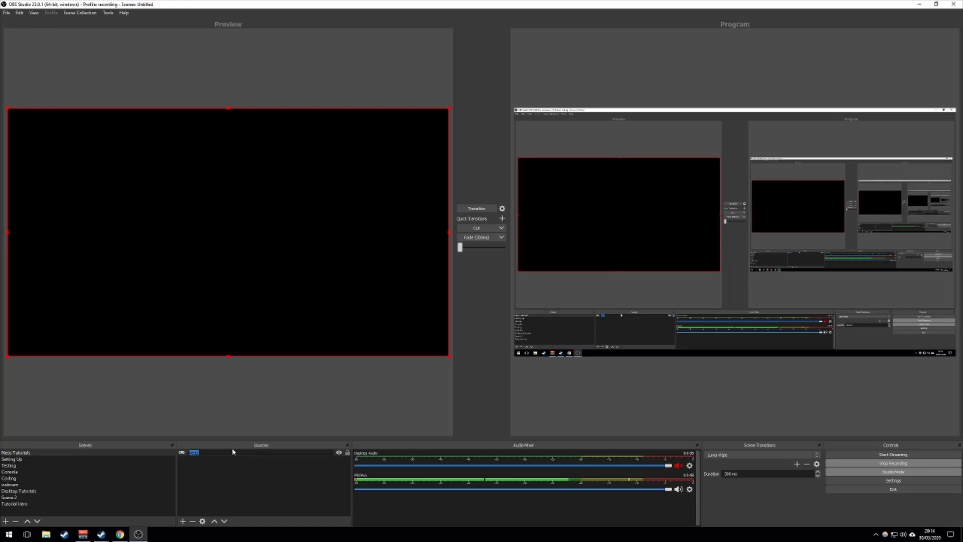
type("Neos")
key("Return")
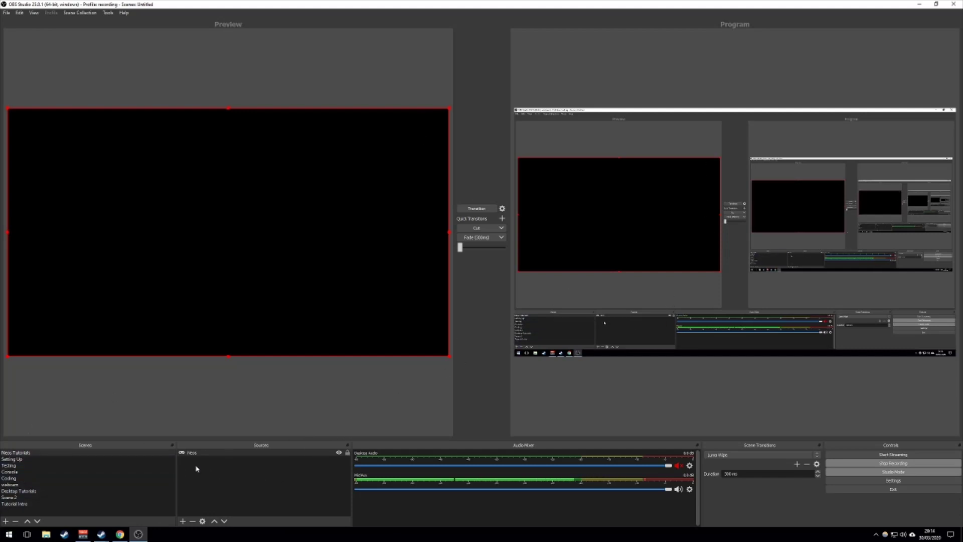
- Check the Tutorial Intro and Setting Up scenes, then return to Neos Tutorials
left_click(27, 505)
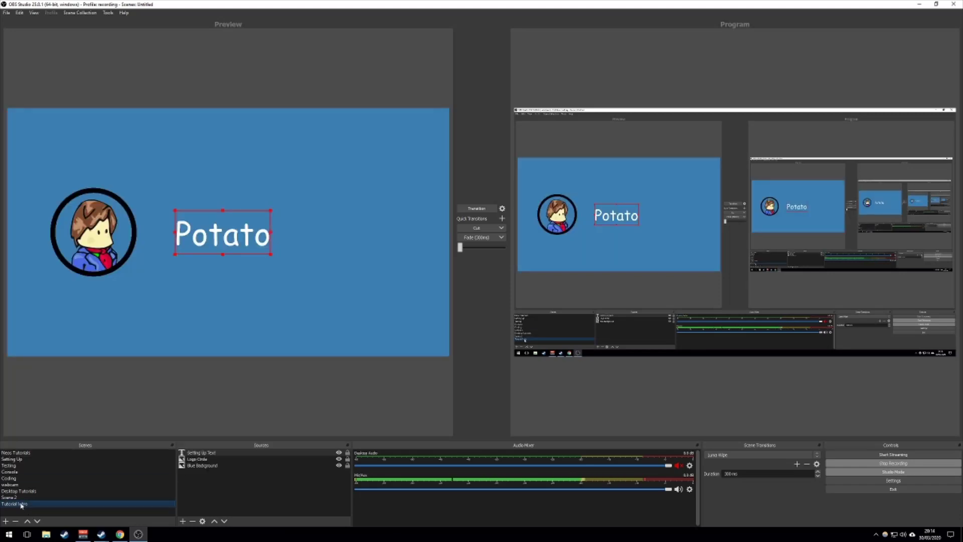
left_click(17, 460)
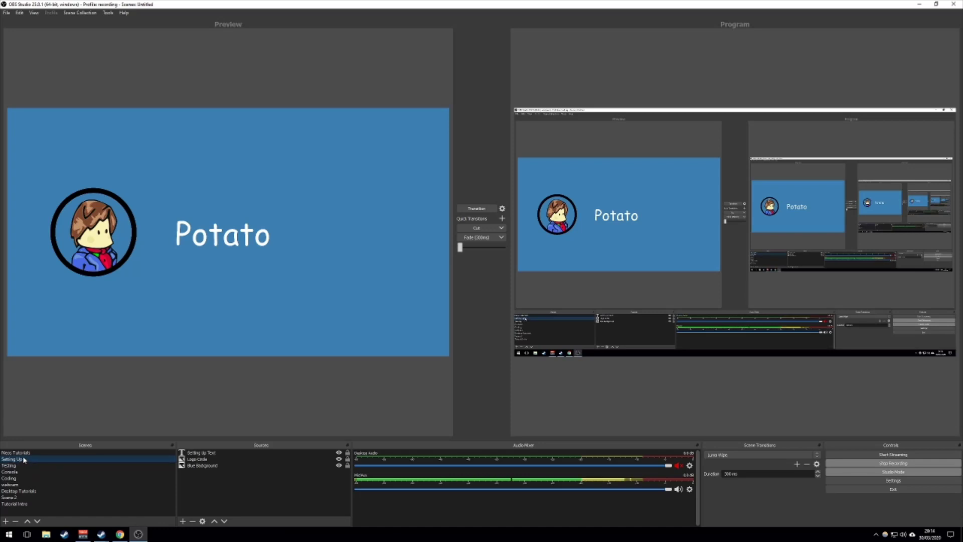
left_click(23, 453)
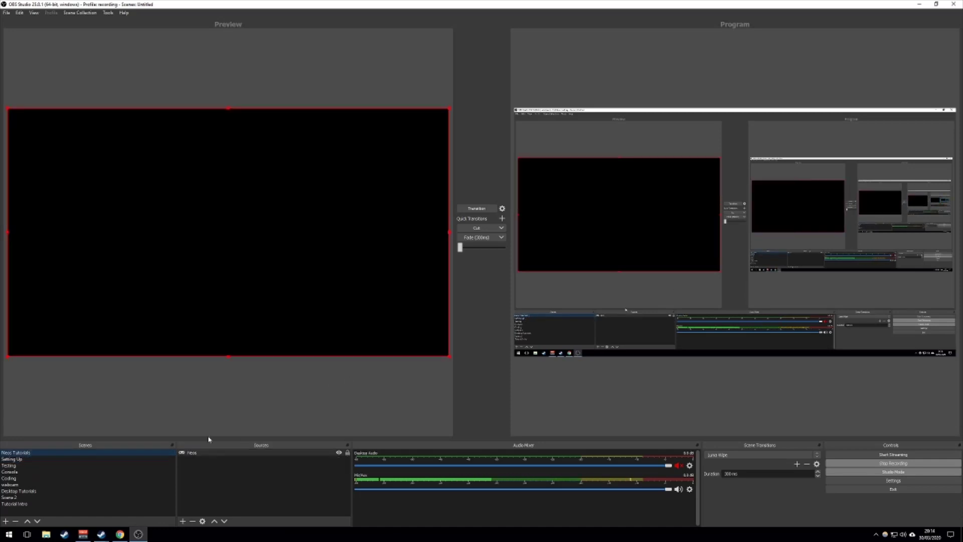
- Start and cancel a new image source, then glance at the Neos source's filters
right_click(193, 452)
left_click(183, 507)
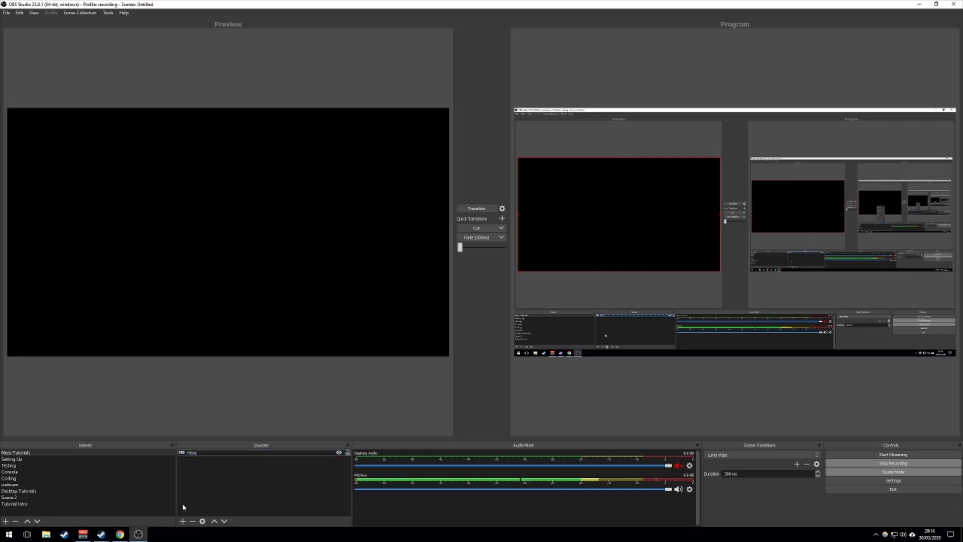
left_click(182, 520)
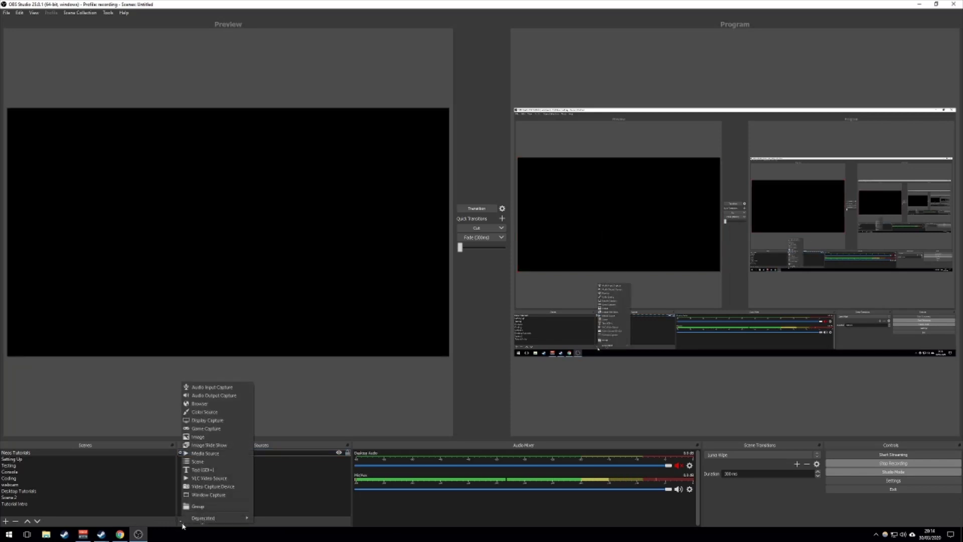
left_click(210, 439)
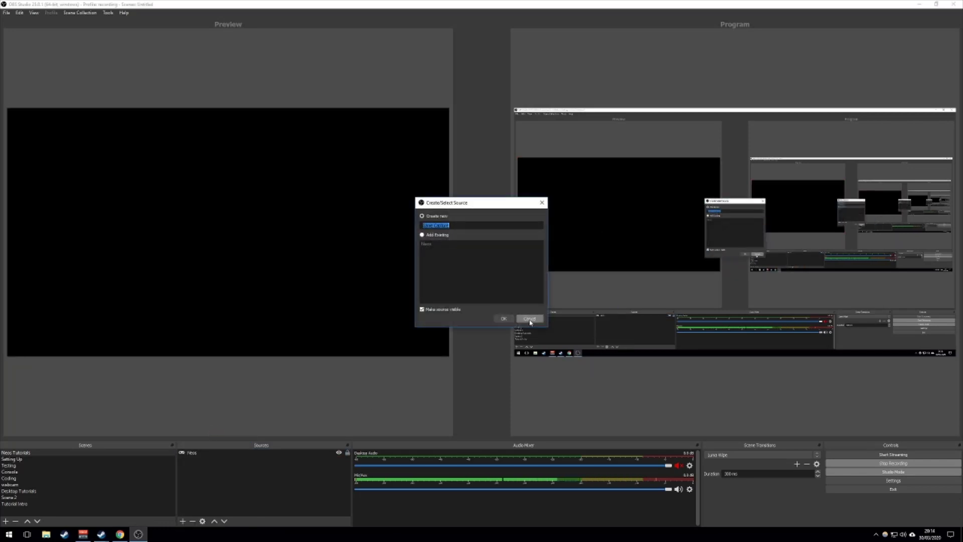
left_click(531, 319)
left_click(224, 451)
right_click(211, 452)
left_click(243, 441)
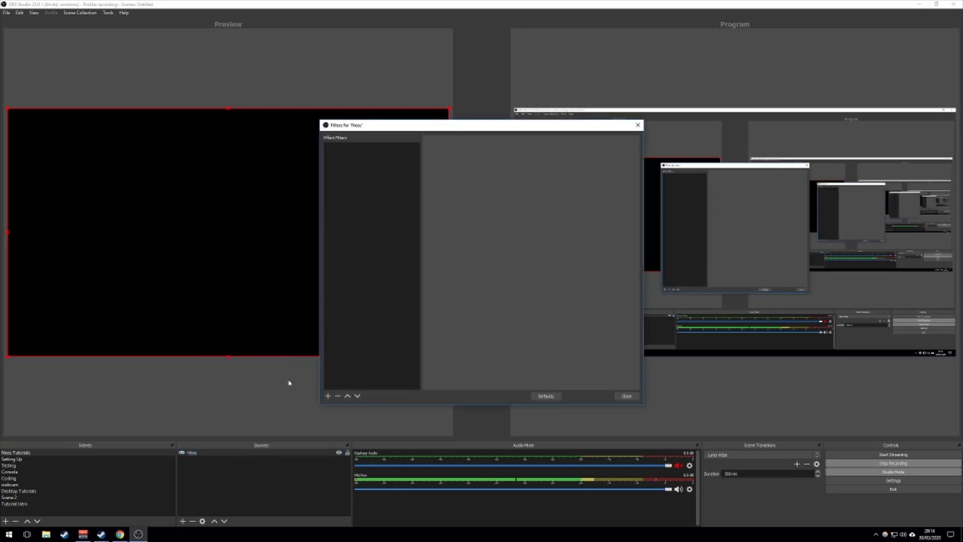
left_click(627, 395)
- In the Neos source properties, keep 'Capture specific window' mode for the NeosVR window and confirm
right_click(204, 451)
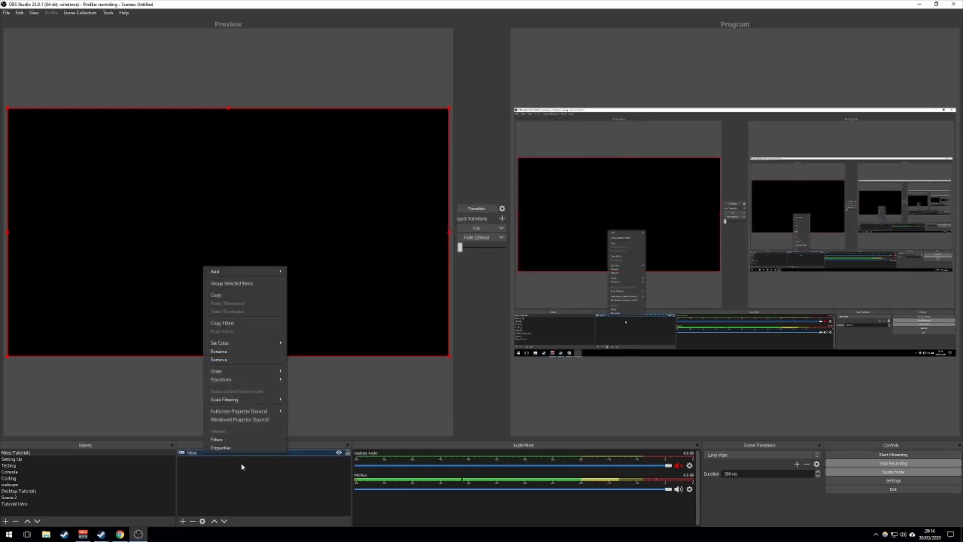
left_click(236, 447)
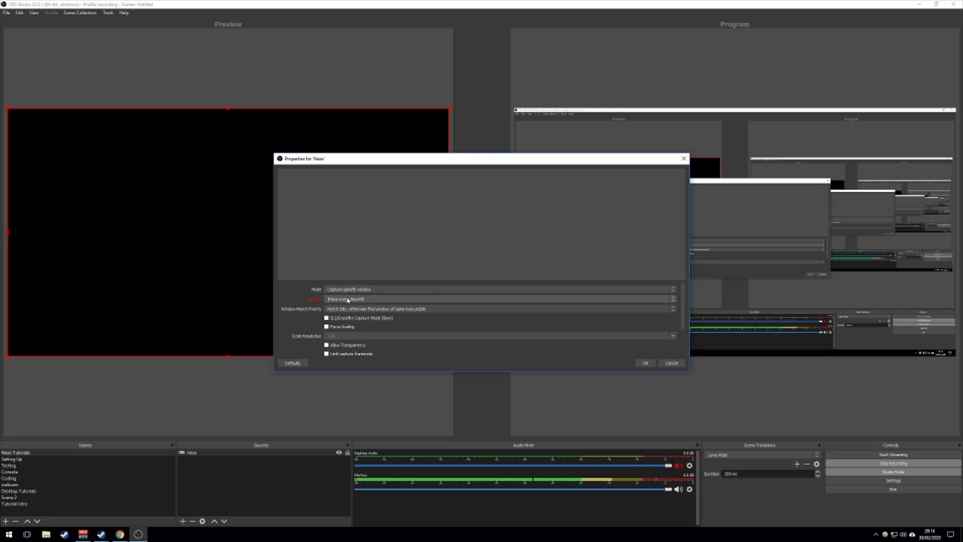
left_click(352, 289)
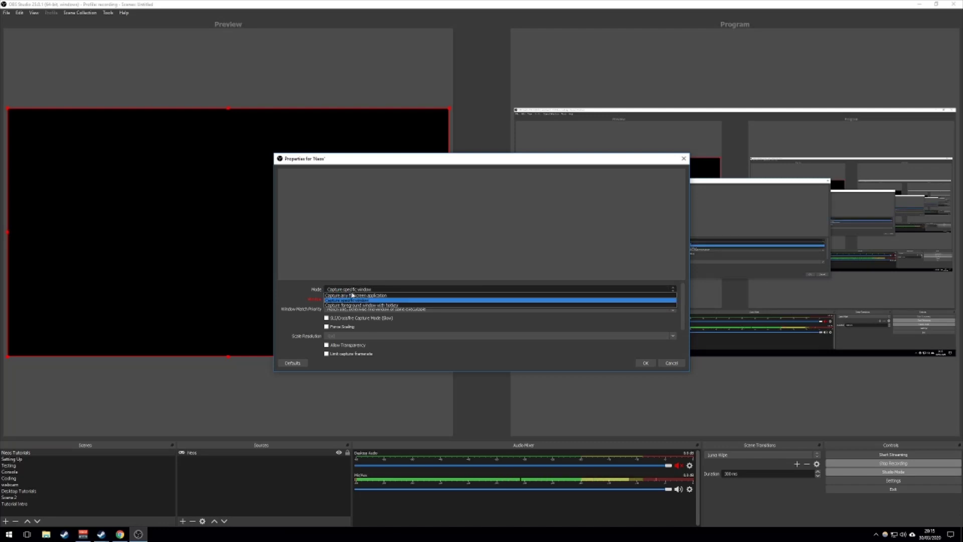
left_click(355, 300)
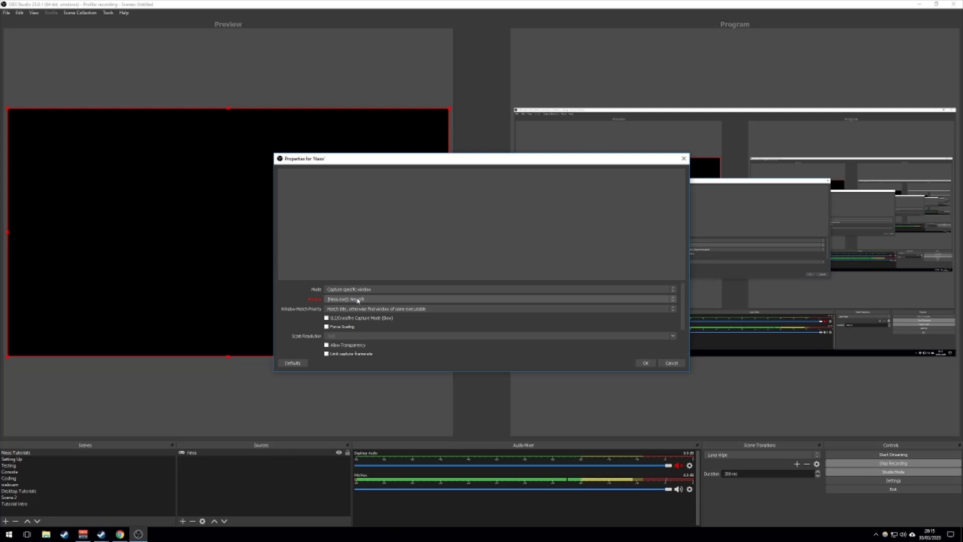
left_click(650, 365)
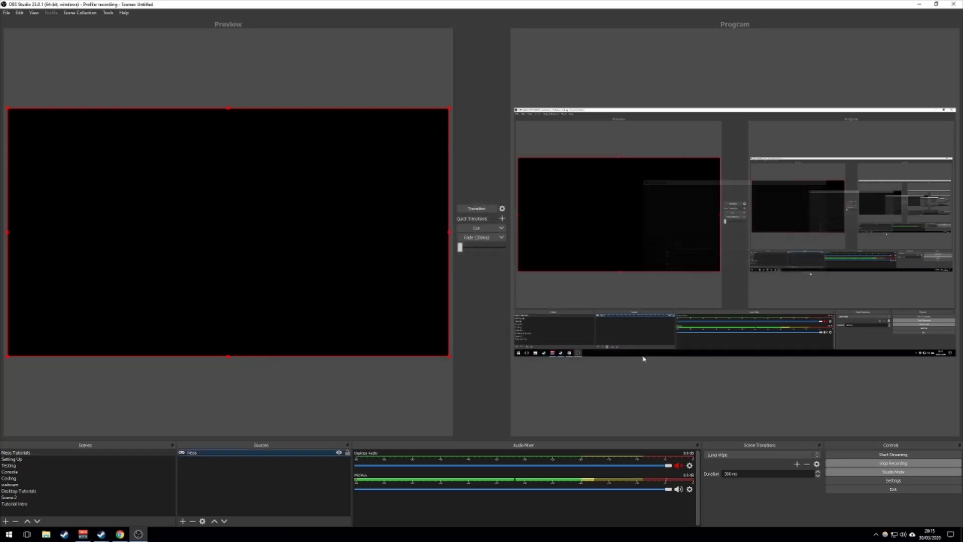
- Play Neos VR from the Steam library and launch it in screen mode
left_click(102, 534)
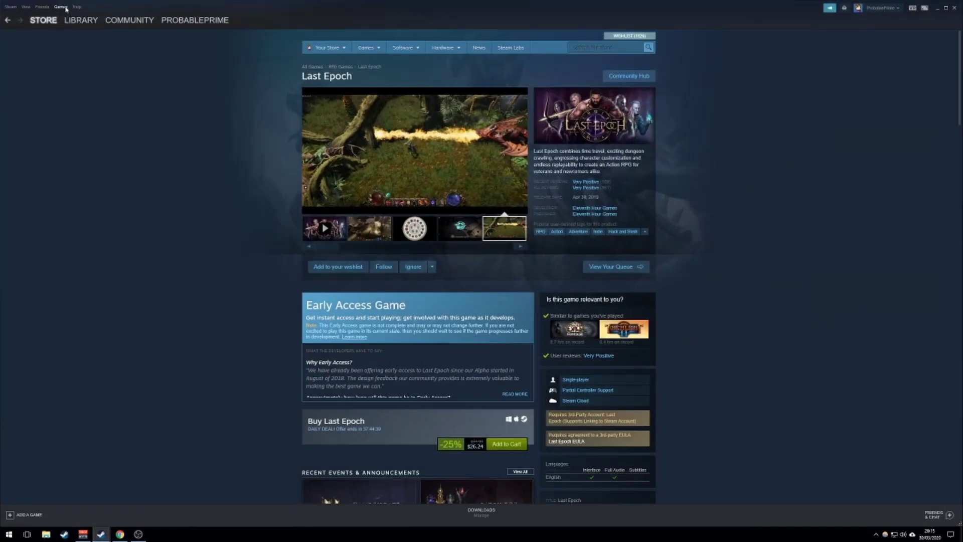
left_click(81, 20)
left_click(45, 101)
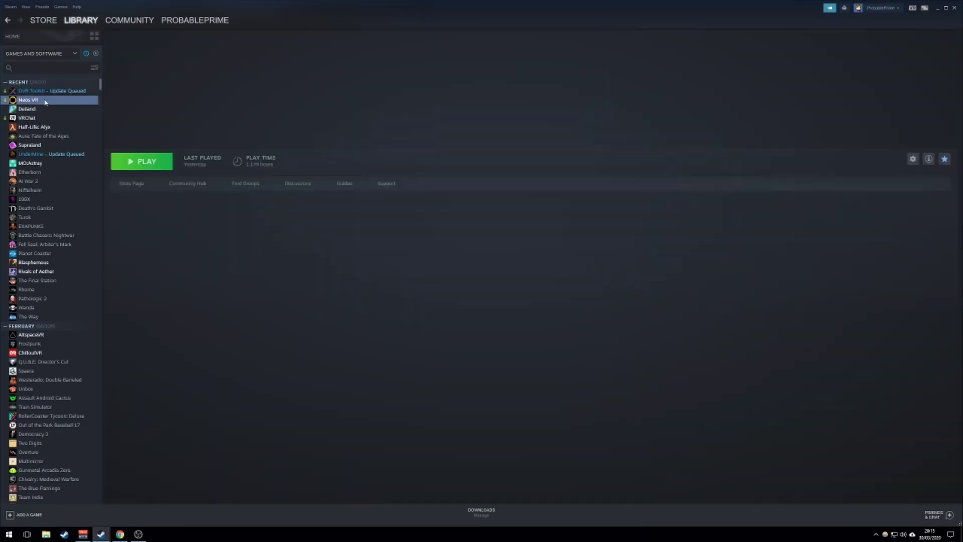
right_click(46, 102)
left_click(54, 105)
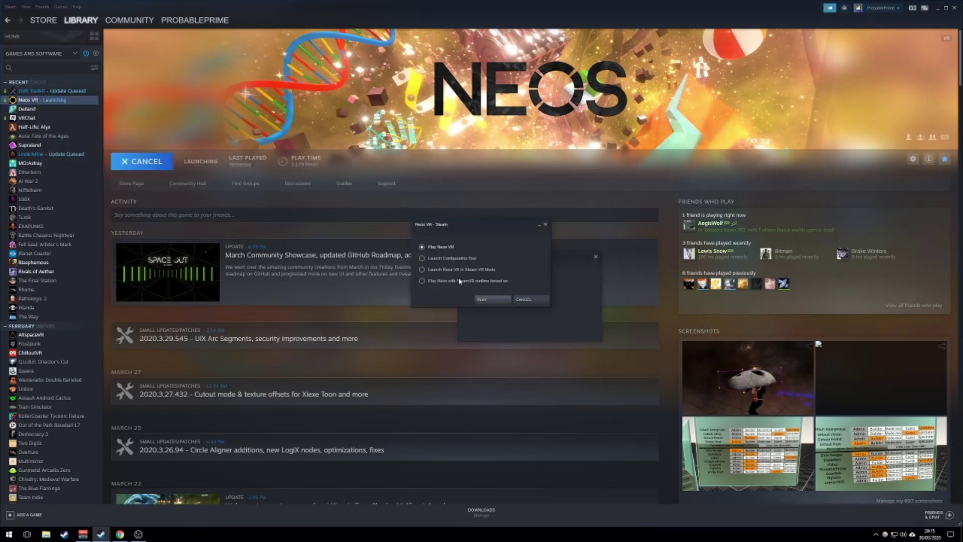
left_click(497, 300)
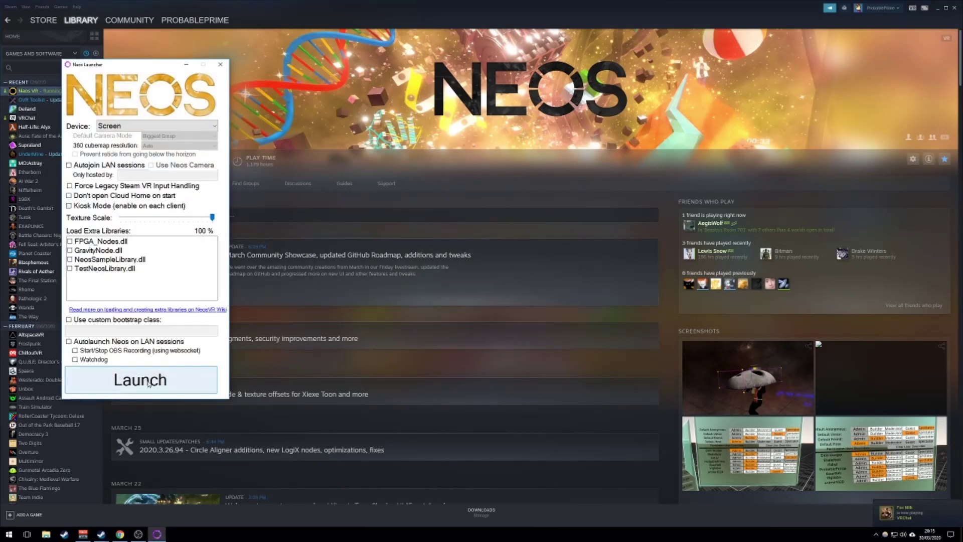
left_click(162, 381)
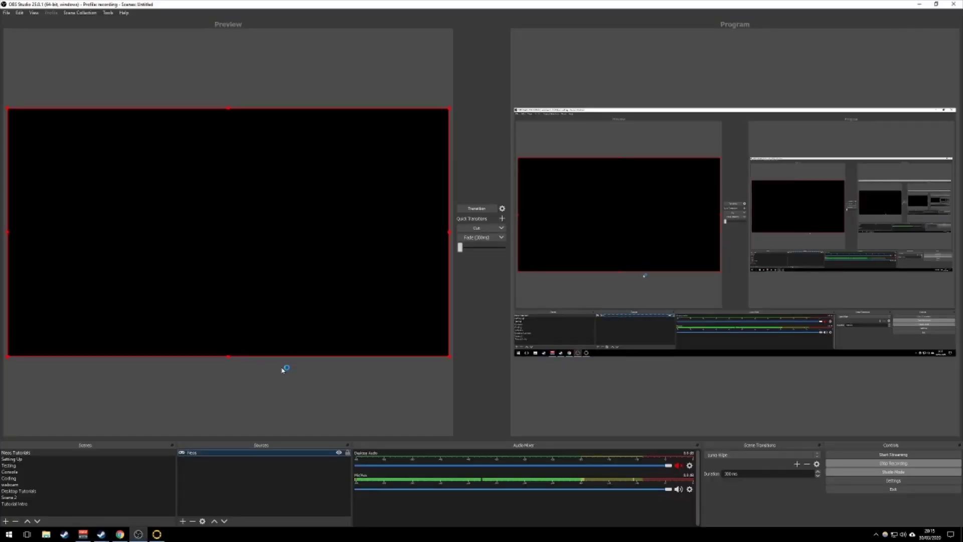
- Confirm in the Neos source's Properties that the capture preview now shows the NeosVR game, then close them
mouse_move(163, 536)
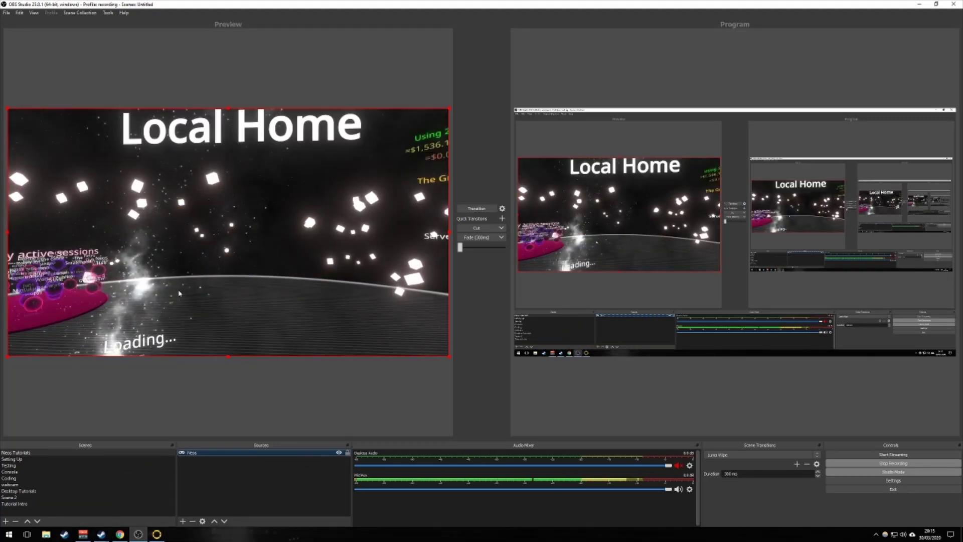
right_click(191, 458)
left_click(218, 454)
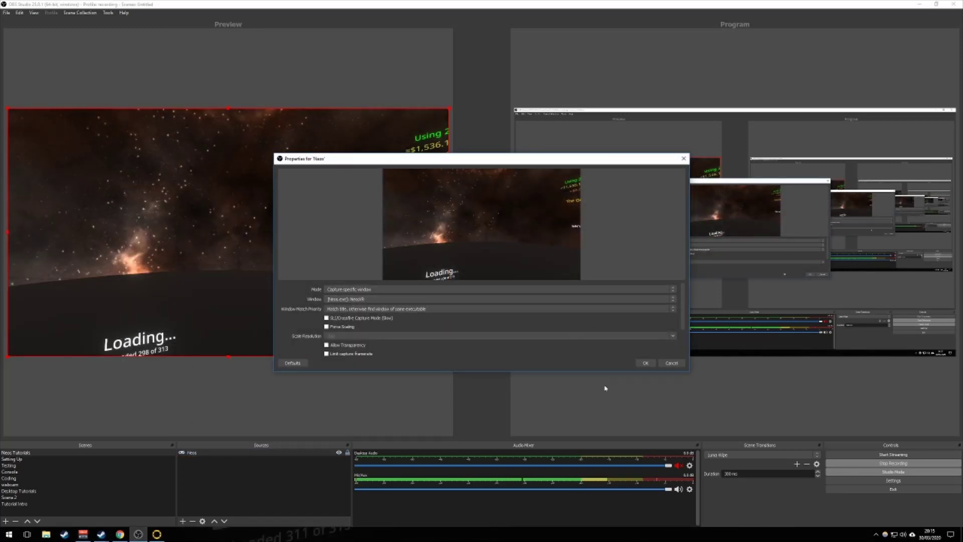
left_click(646, 363)
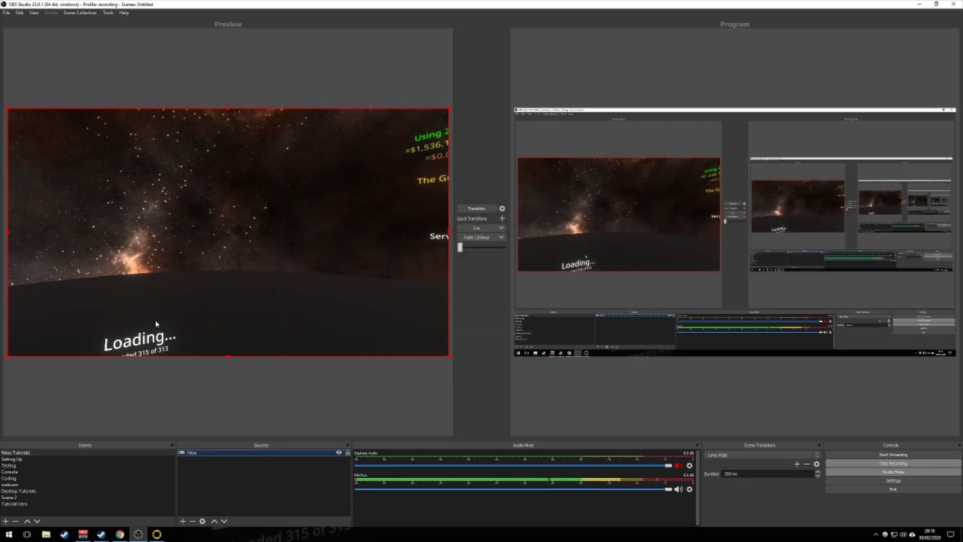
- Connect NeosVR's Camera / Streaming control to OBS from the dash's Tools menu
left_click(157, 534)
key("Escape")
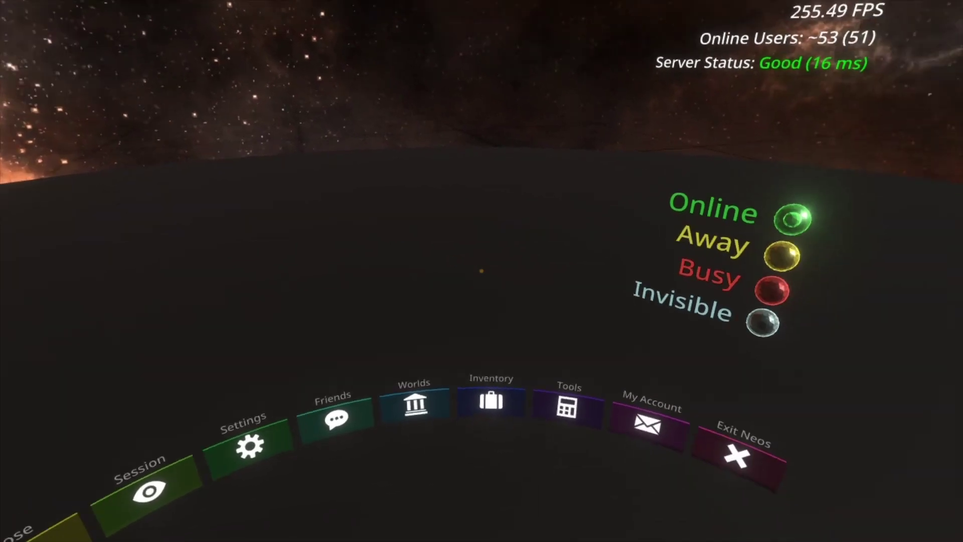
left_click(480, 273)
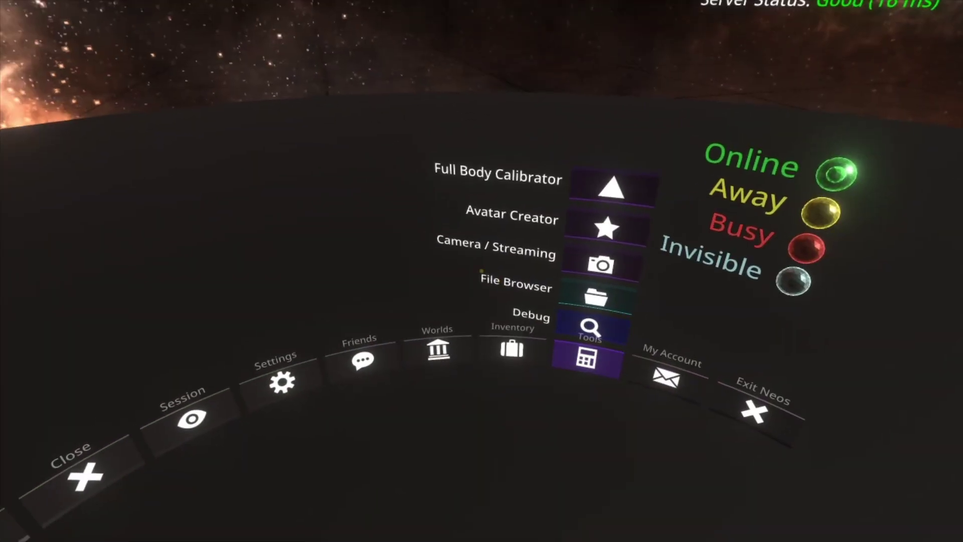
key("alt+Tab")
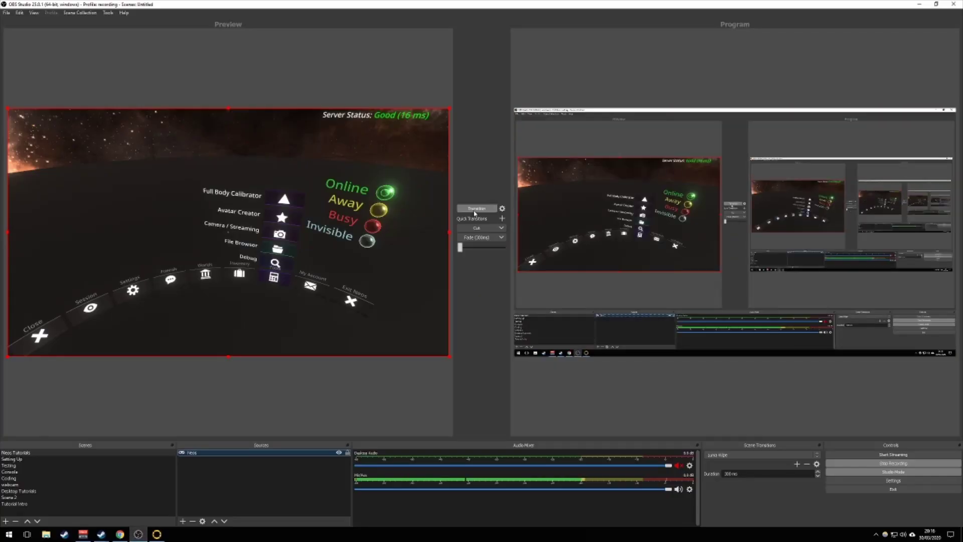
key("alt+Tab")
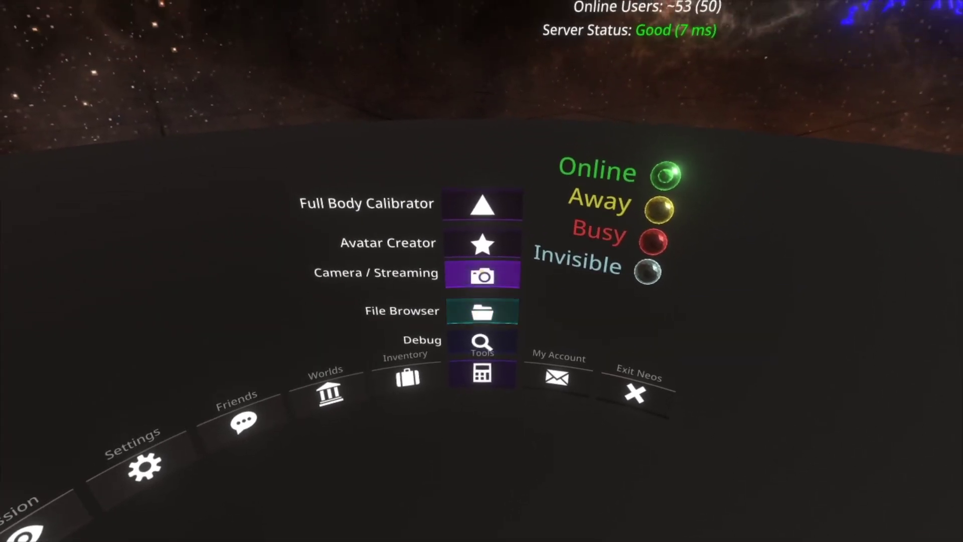
left_click(482, 275)
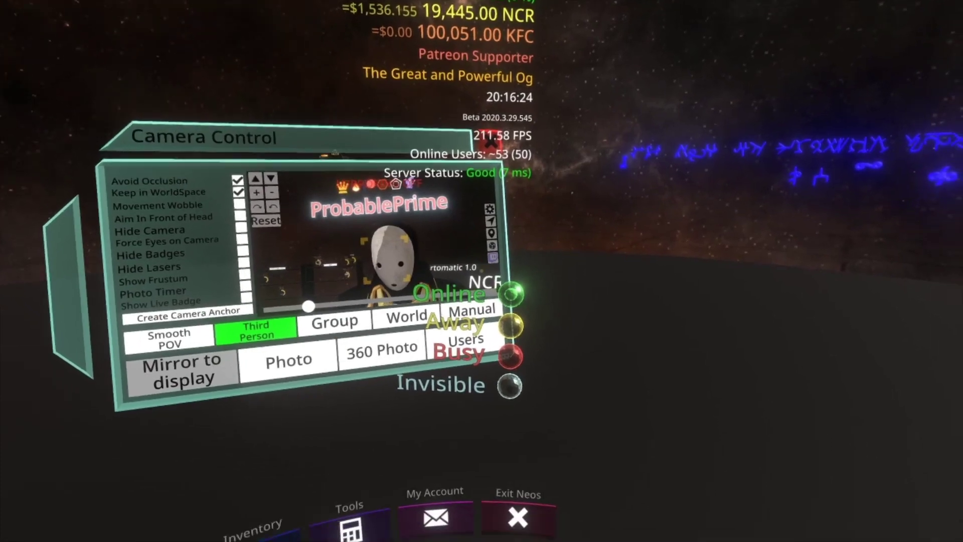
left_click(492, 246)
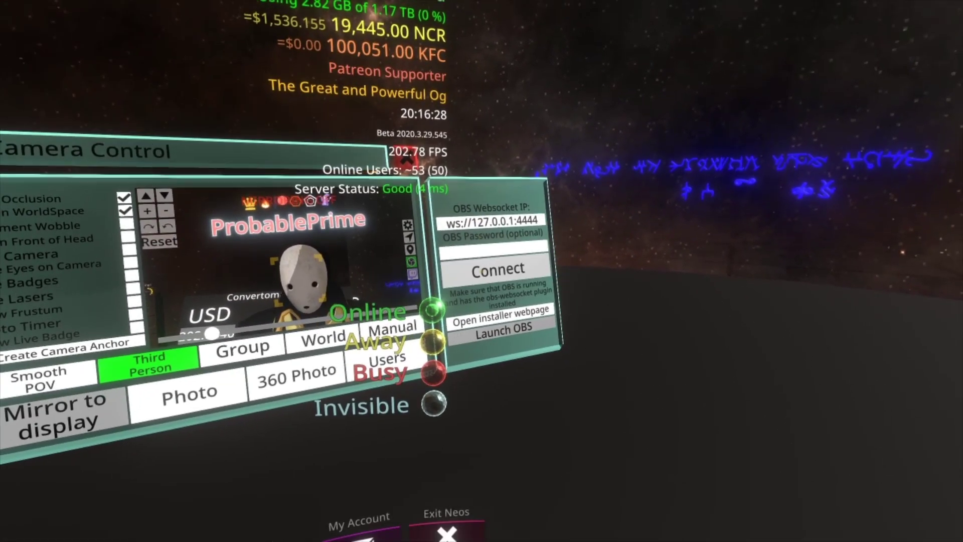
left_click(500, 321)
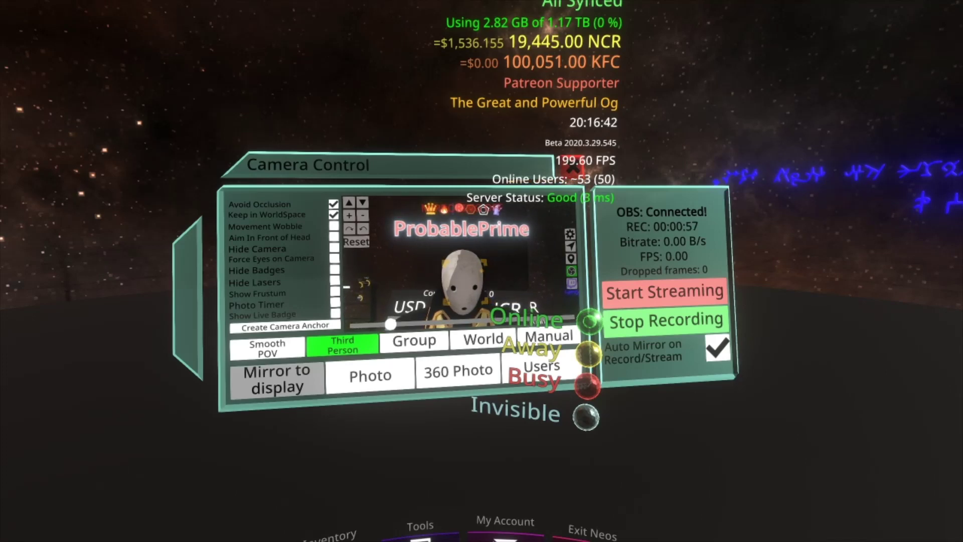
key("alt+Tab")
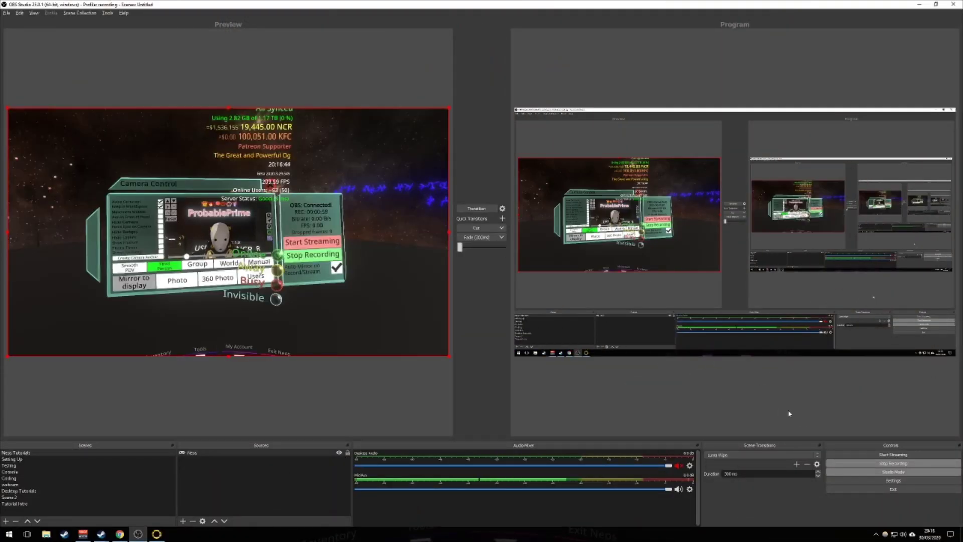
left_click(111, 12)
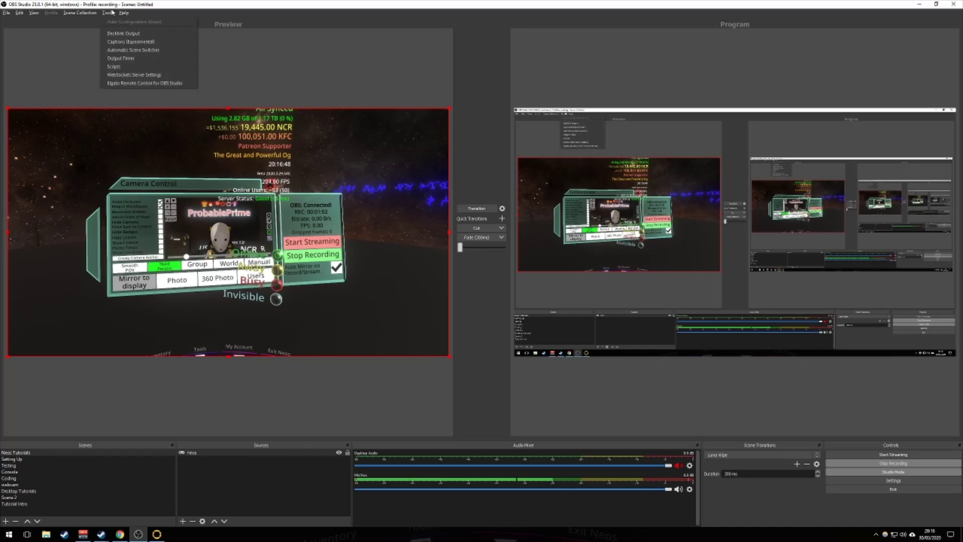
left_click(142, 75)
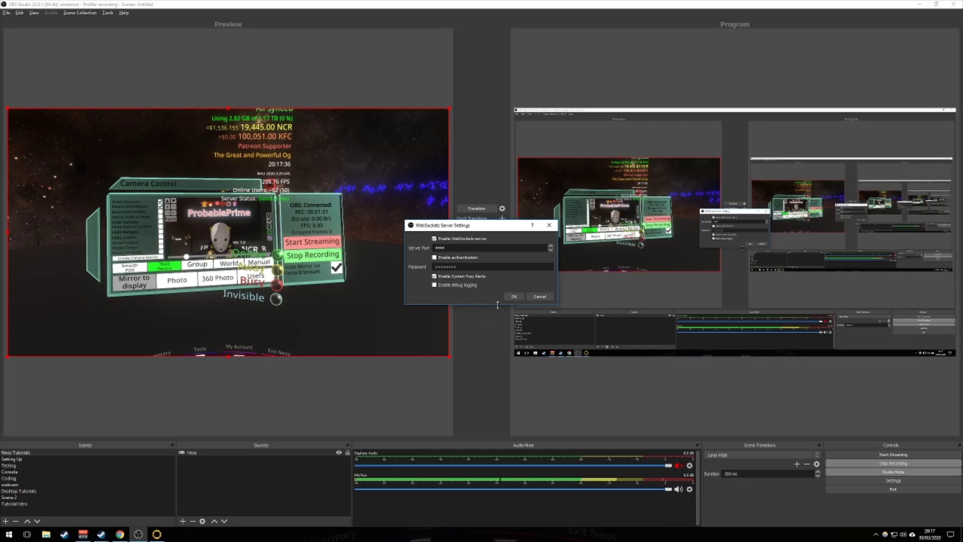
left_click(515, 296)
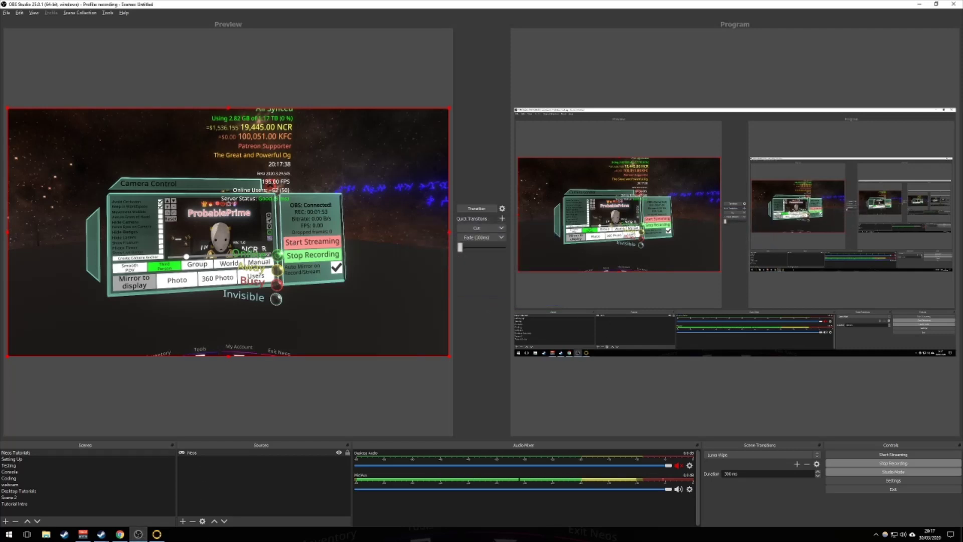
left_click(167, 503)
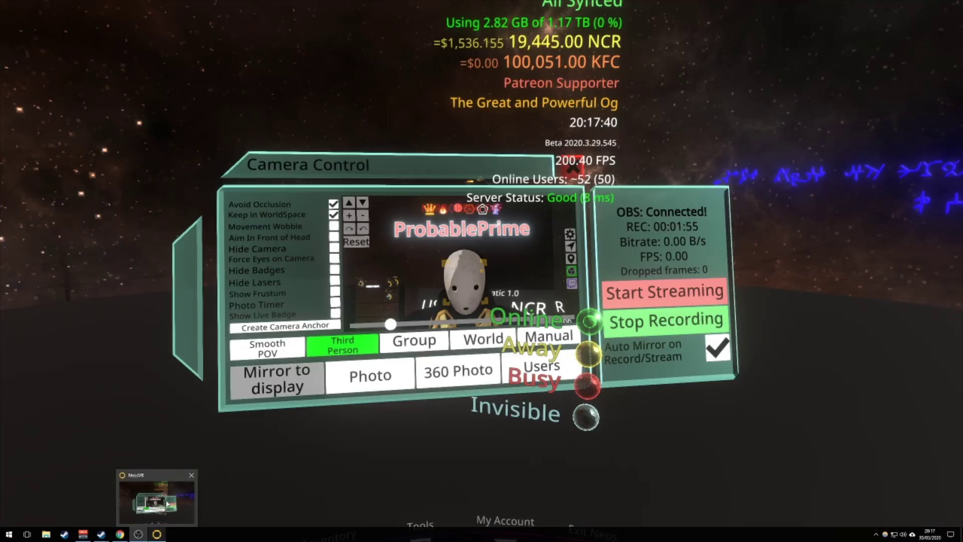